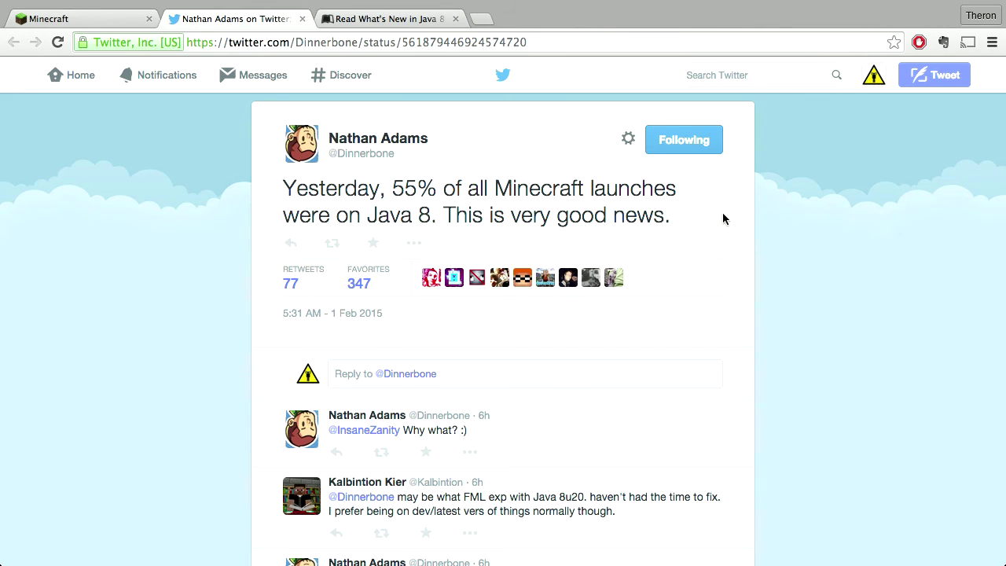
scroll(814, 385, "down", 3)
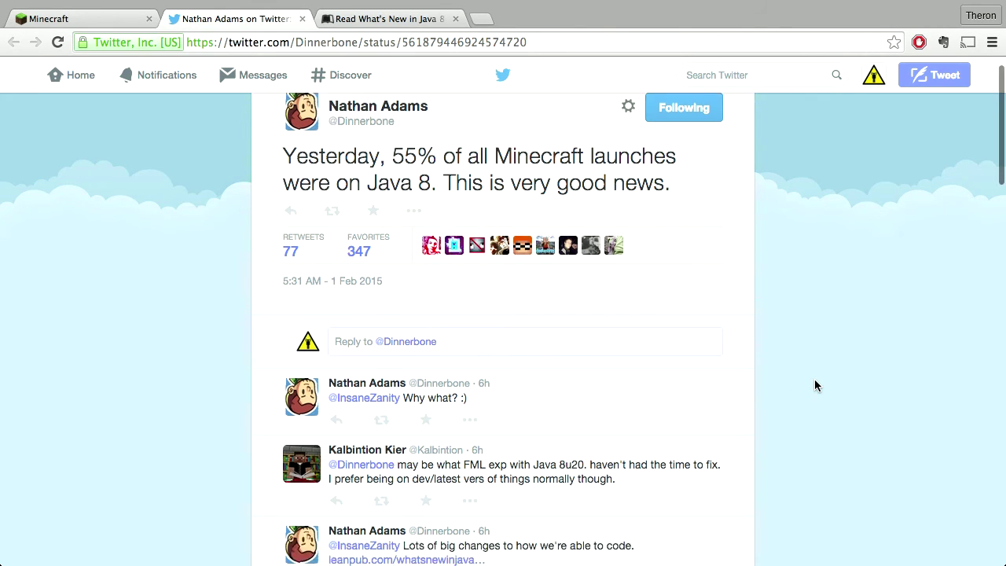
scroll(815, 385, "up", 3)
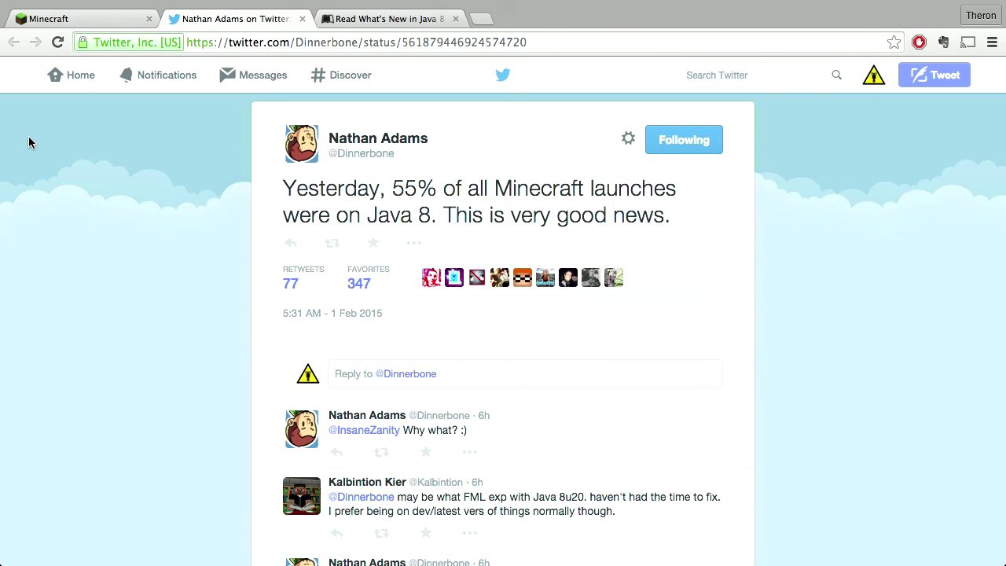
Open java.com in a new browser tab.
mouse_move(485, 2)
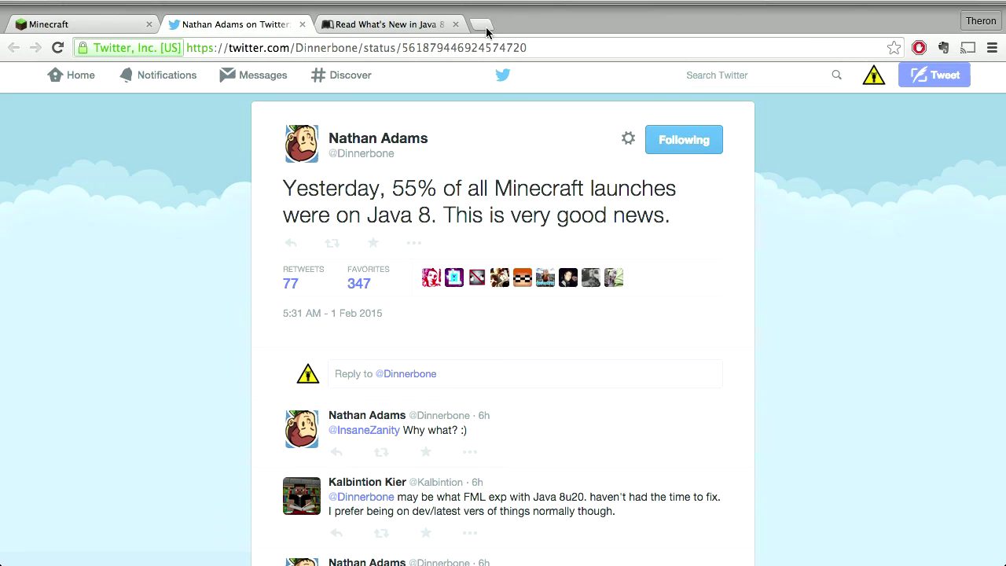
left_click(485, 22)
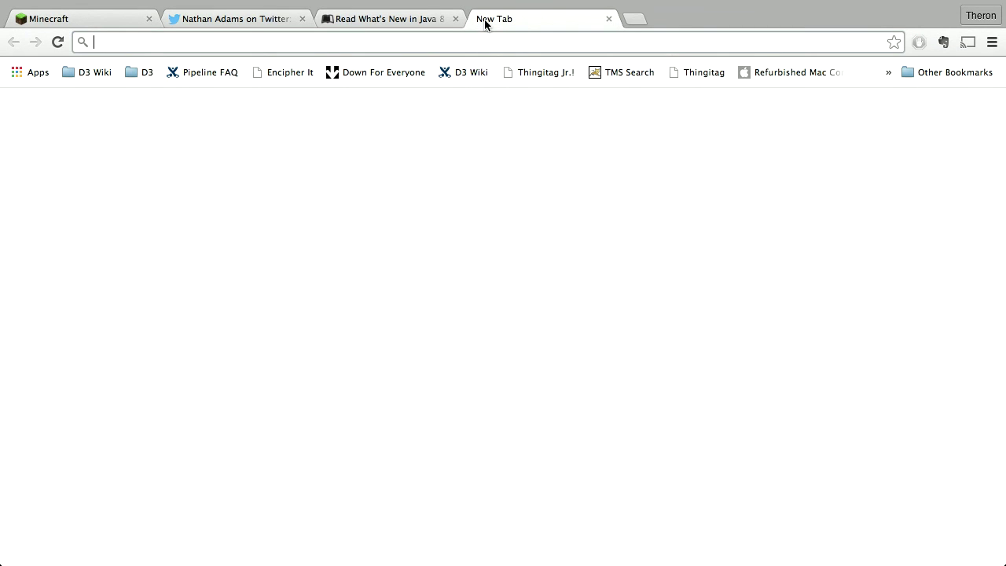
type("java")
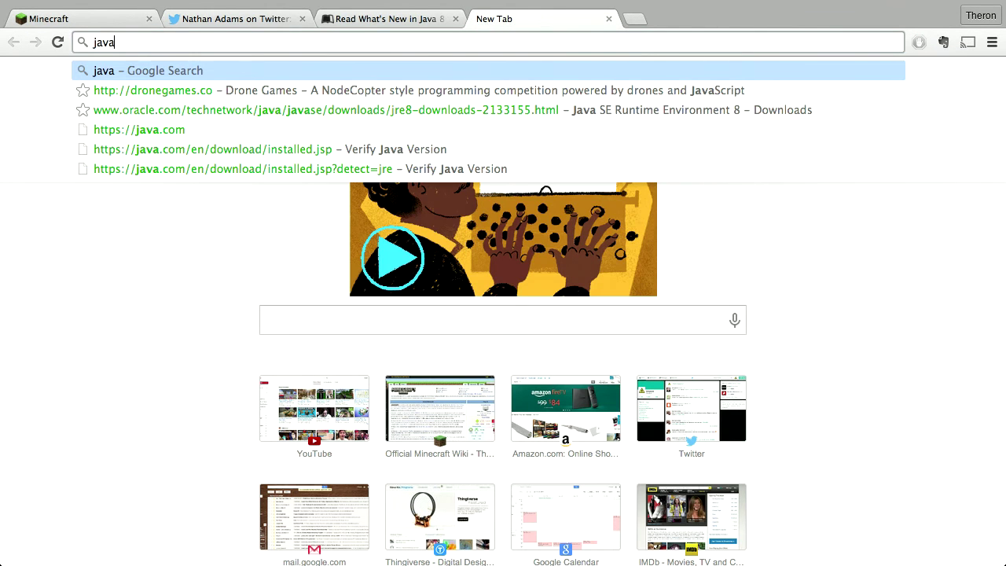
key("Down")
key("Down")
key("Down")
key("Down")
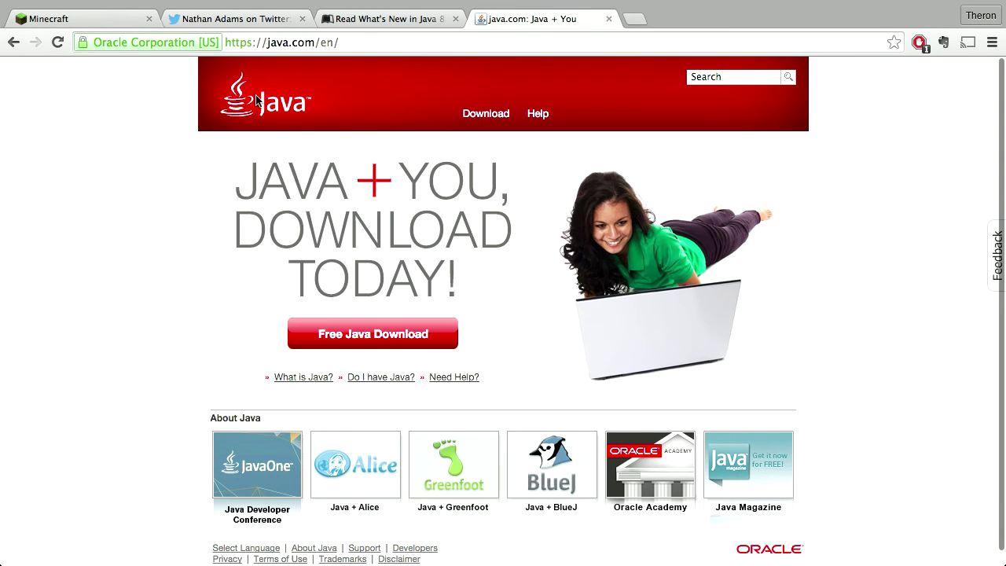
Open the free Java download page for Mac OS X.
left_click(355, 346)
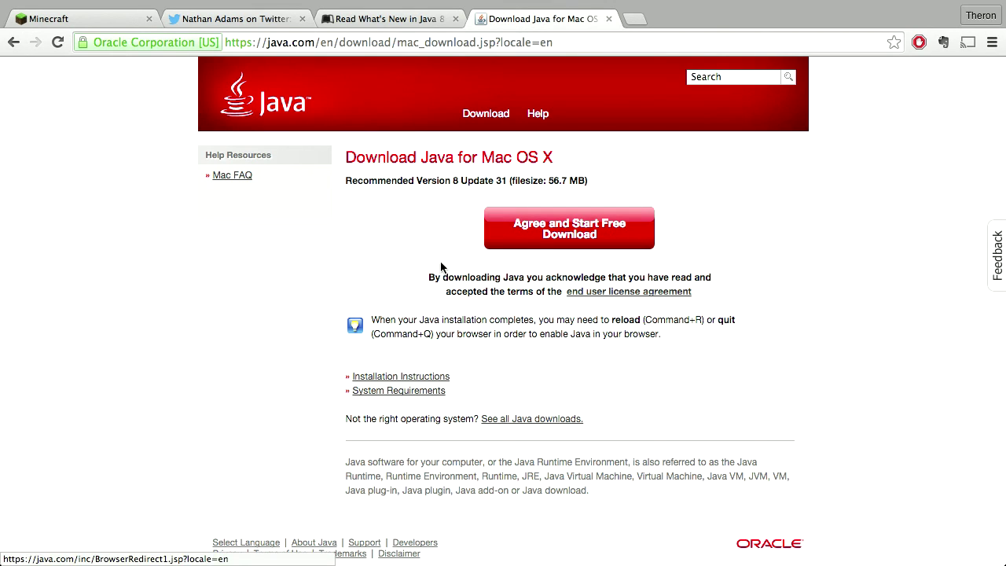
left_click(567, 222)
scroll(558, 431, "down", 1)
scroll(556, 426, "up", 2)
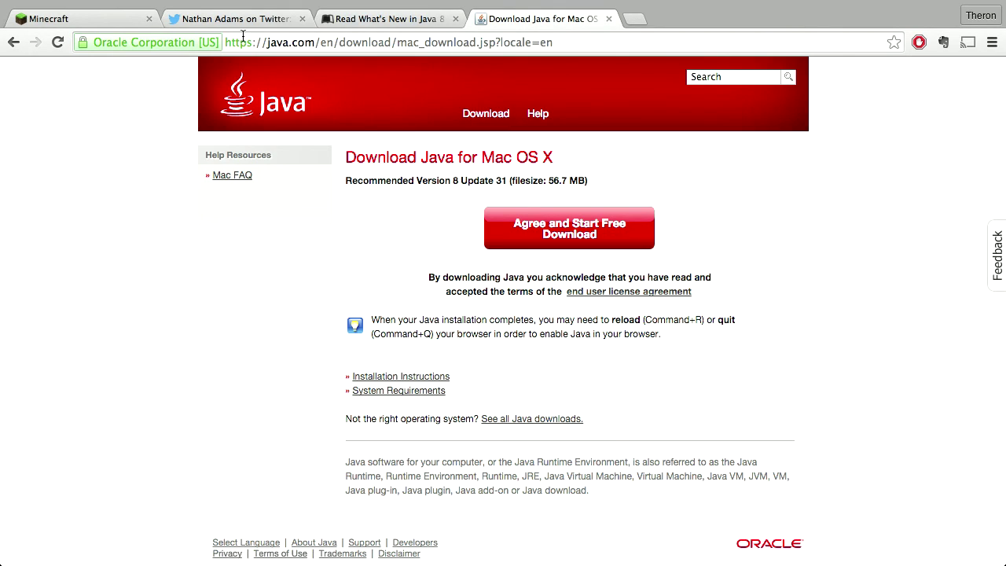
Return to the Minecraft website and open its game download page.
left_click(108, 28)
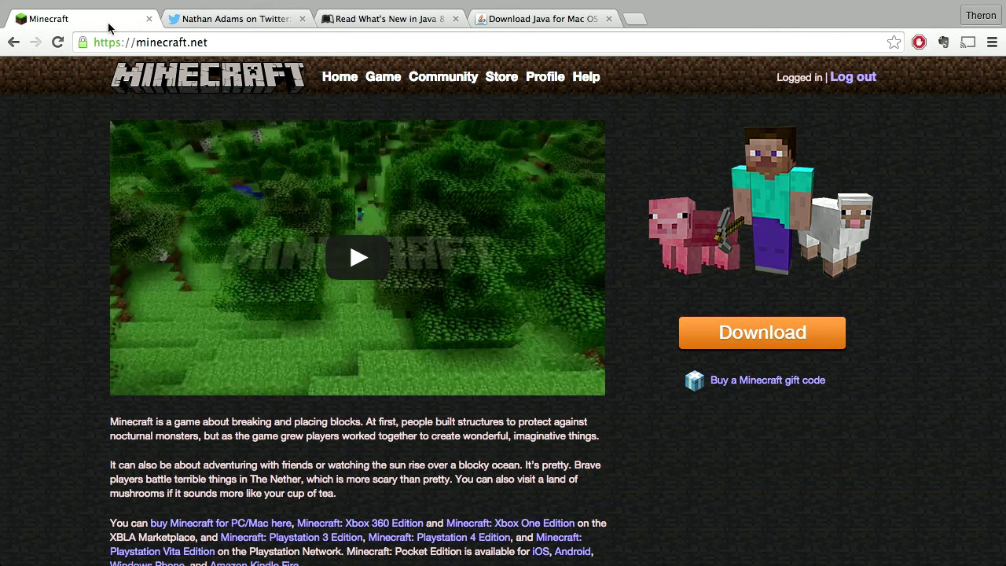
left_click(573, 18)
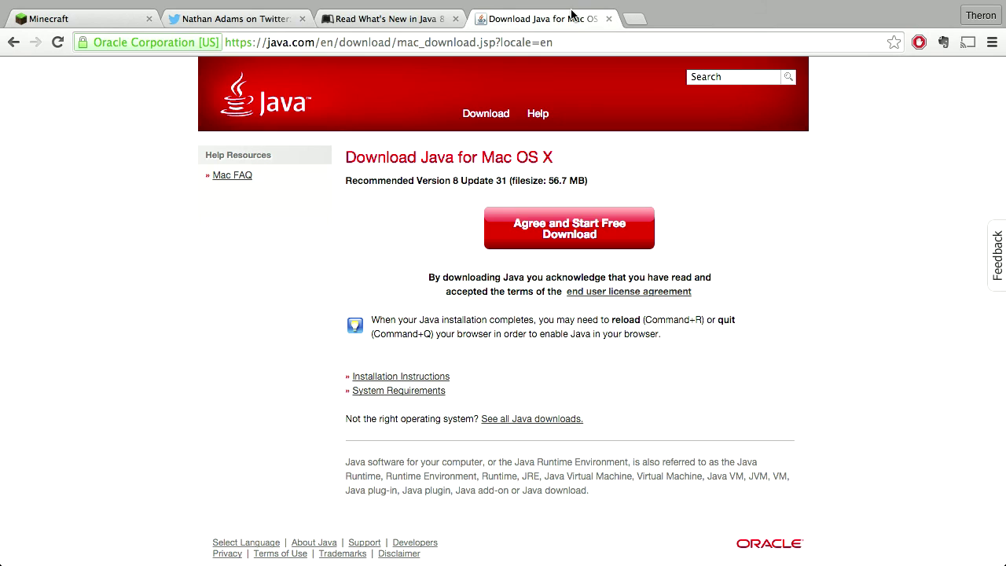
left_click(106, 26)
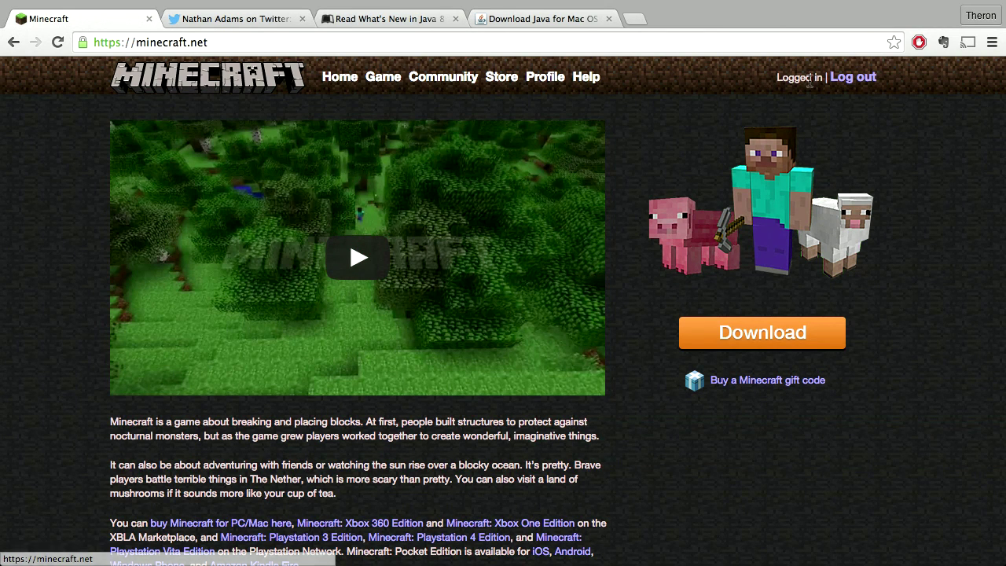
left_click(776, 337)
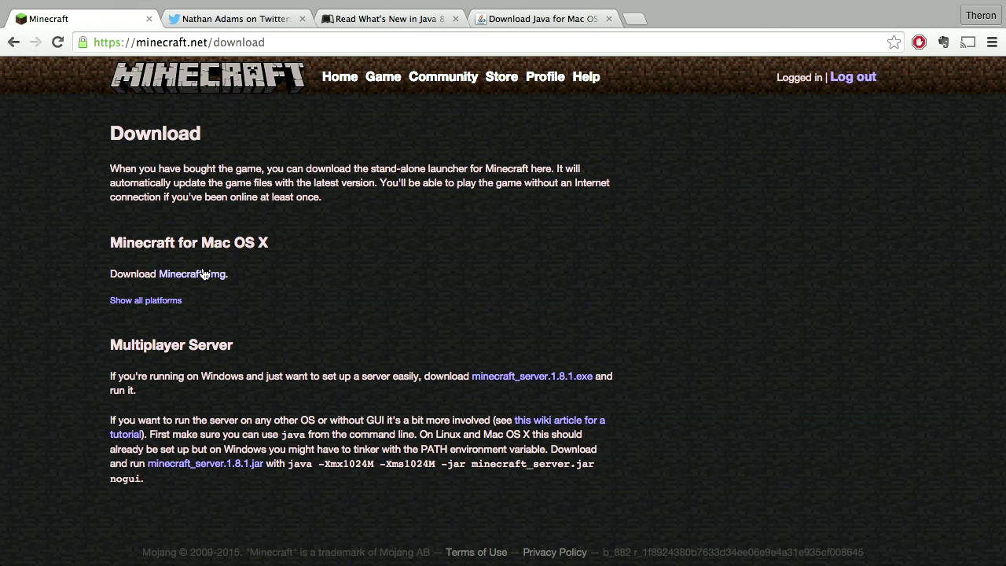
Show the Minecraft downloads for all platforms and locate the Minecraft.jar offered for Linux / Other.
left_click(189, 285)
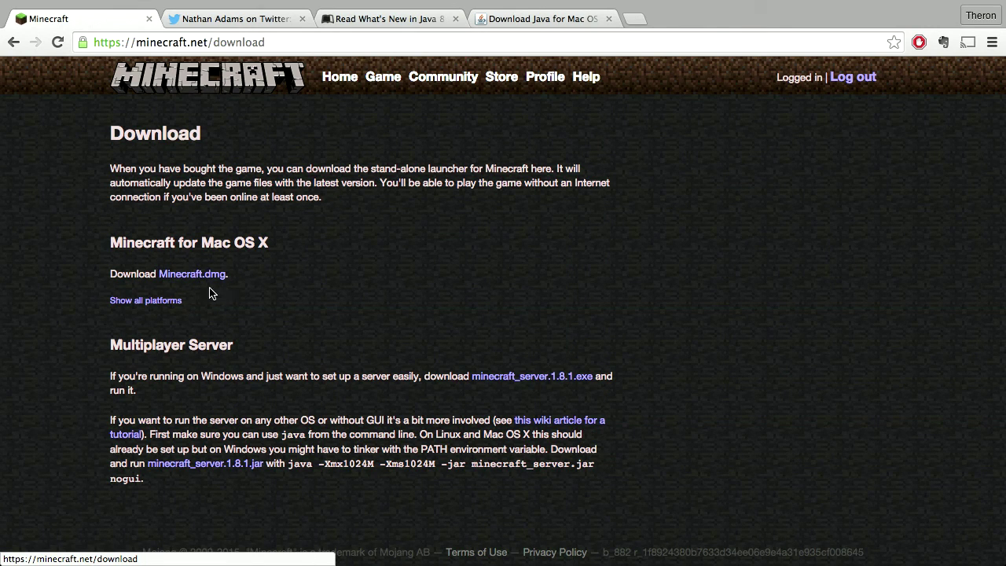
left_click(127, 303)
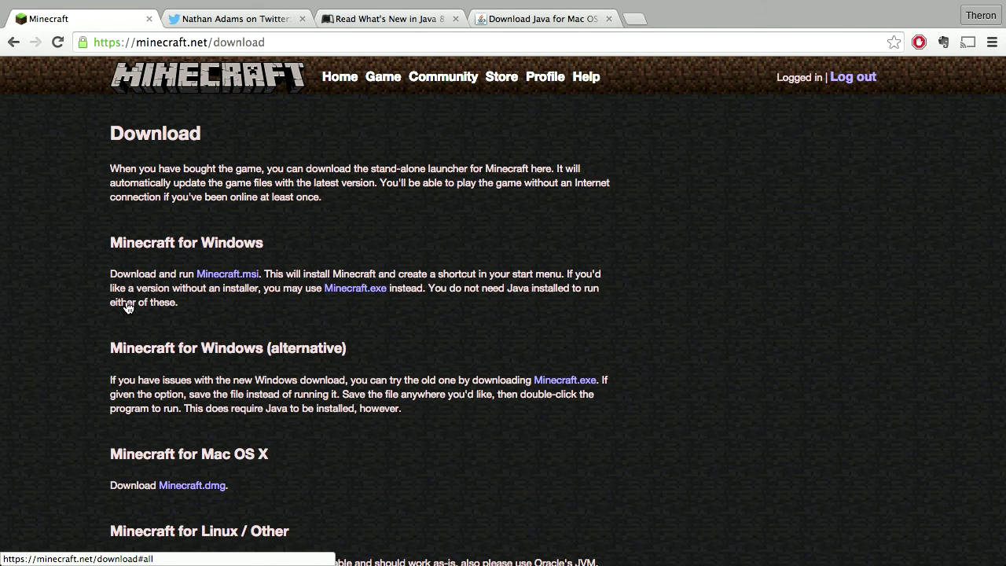
scroll(267, 379, "down", 3)
scroll(267, 380, "down", 3)
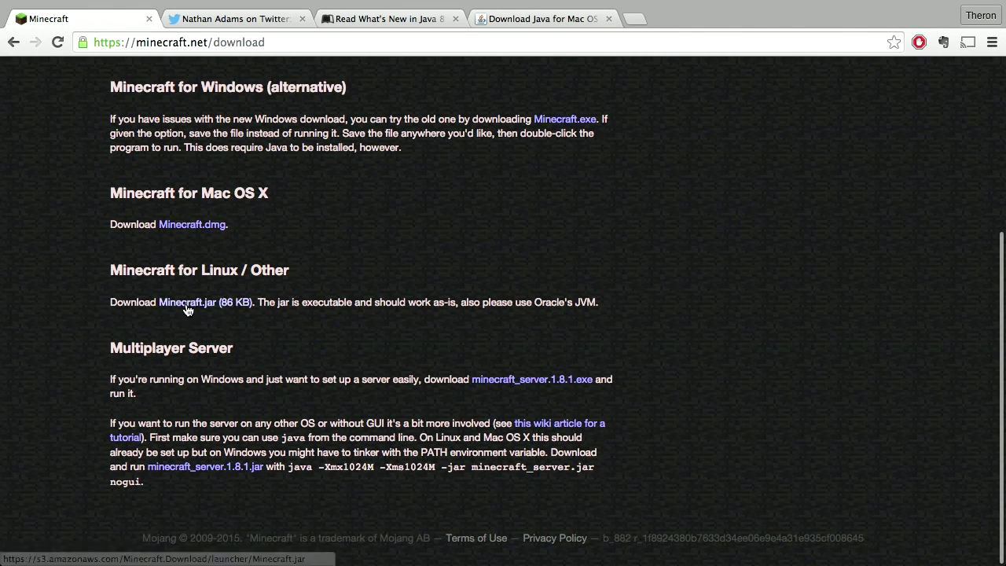
scroll(235, 275, "up", 2)
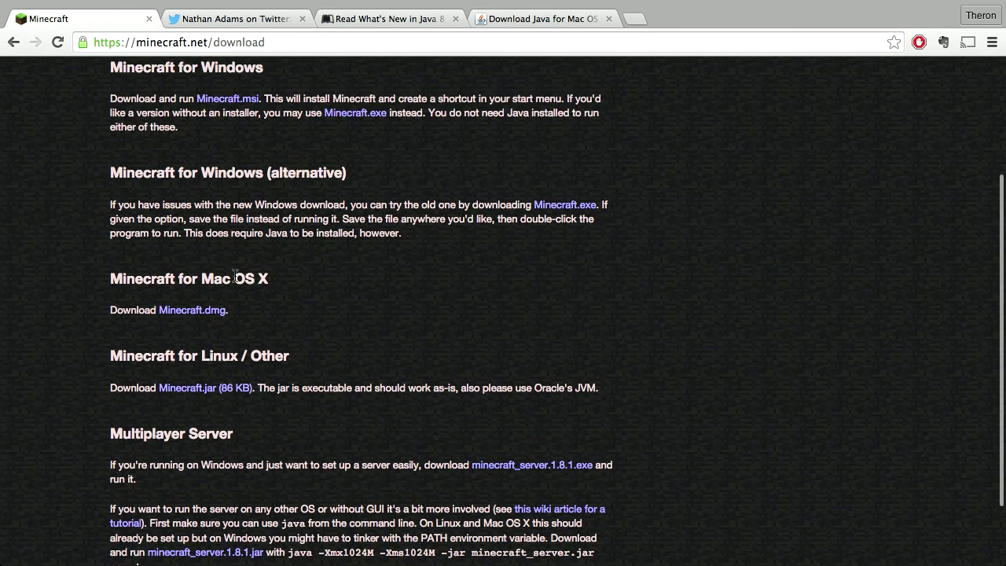
scroll(235, 275, "down", 2)
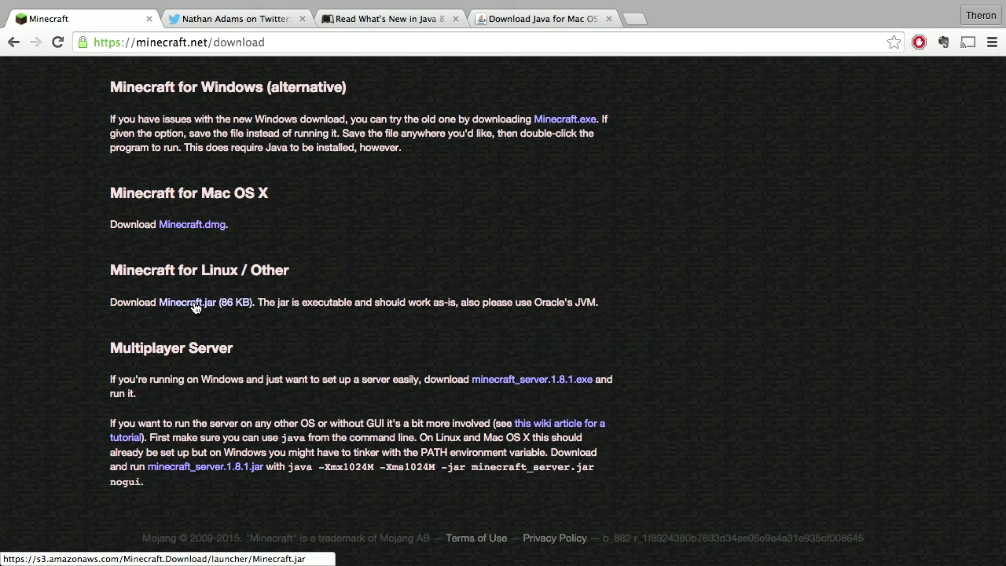
Switch to Finder and select Minecraft.jar in the minecraft_linux folder.
key("super+Tab")
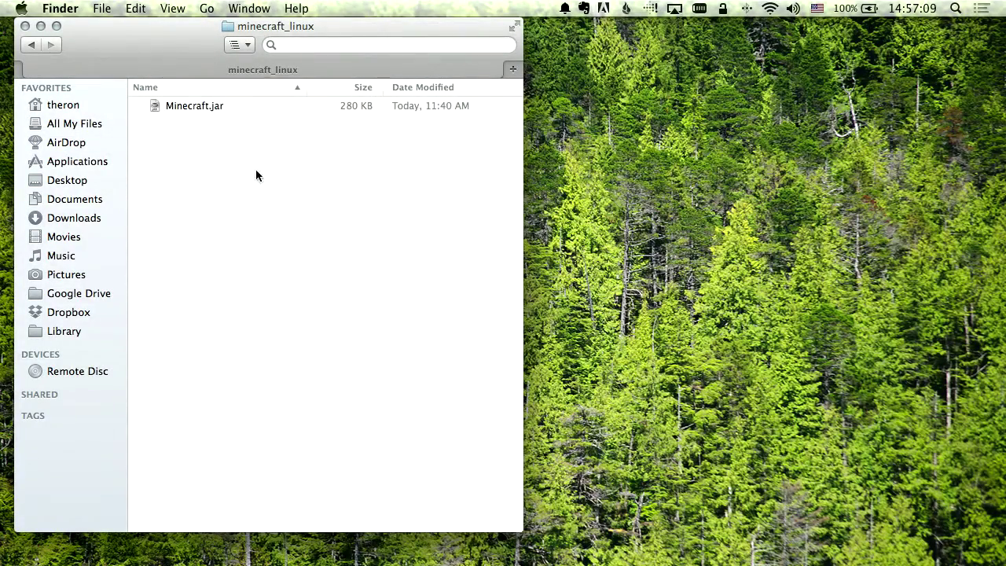
left_click(154, 110)
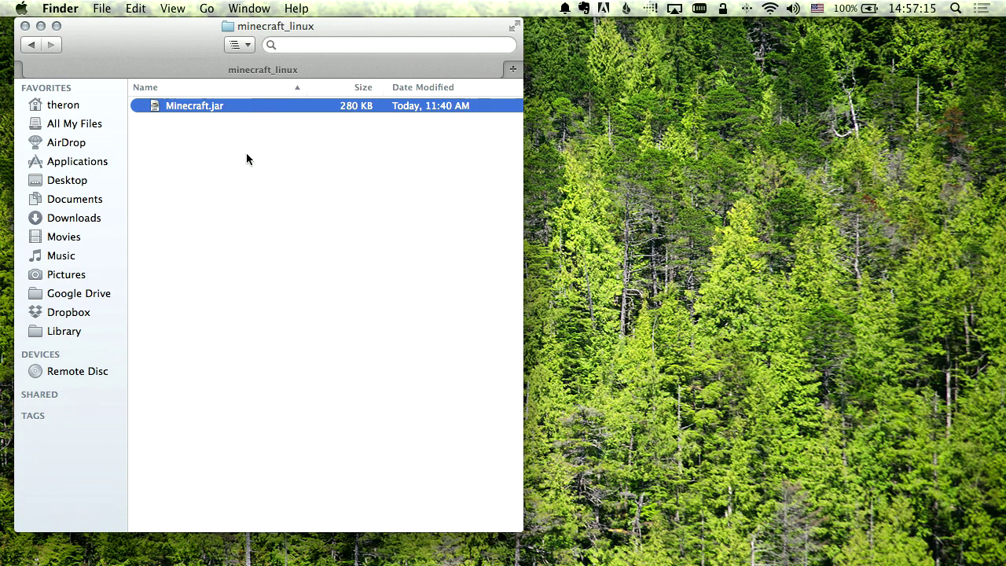
Find Minecraft.app in the Applications folder and show its package contents.
left_click(75, 165)
scroll(248, 322, "down", 15)
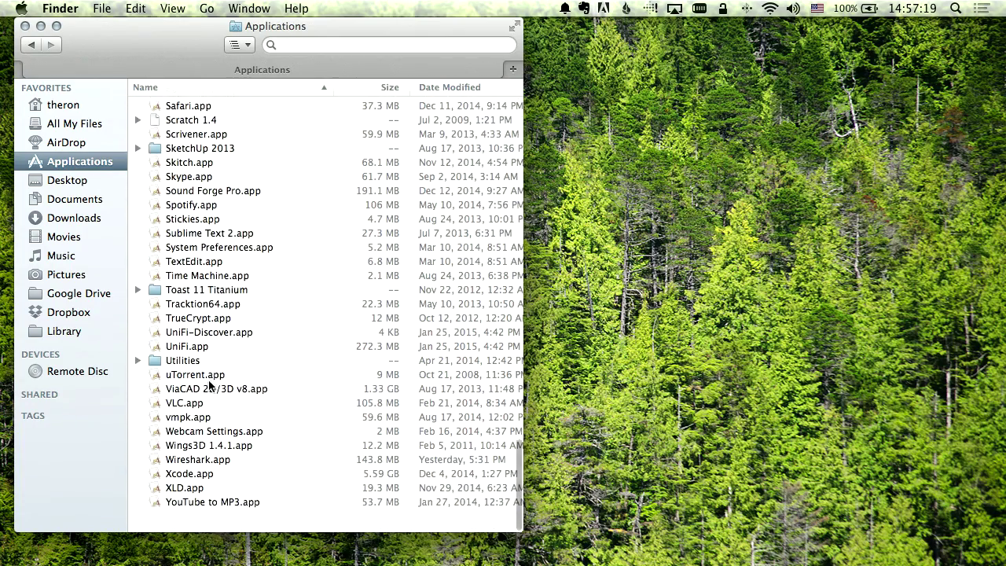
scroll(210, 385, "up", 5)
scroll(210, 385, "up", 5)
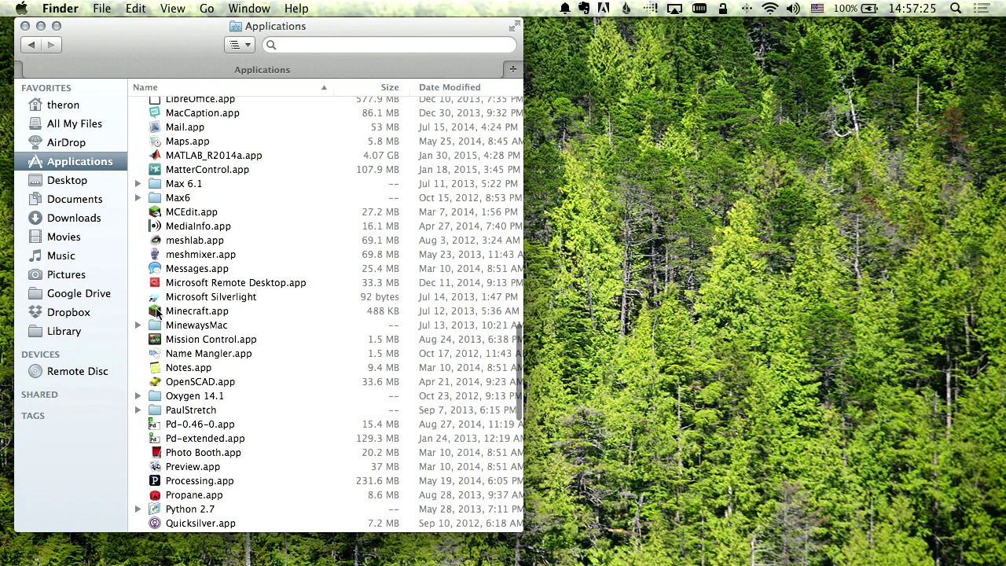
left_click(156, 312)
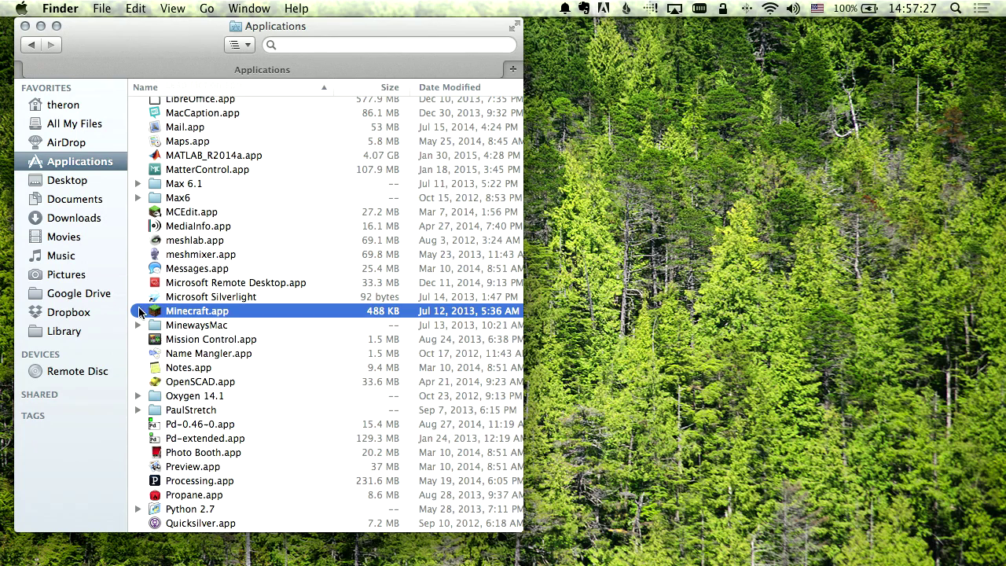
right_click(154, 312)
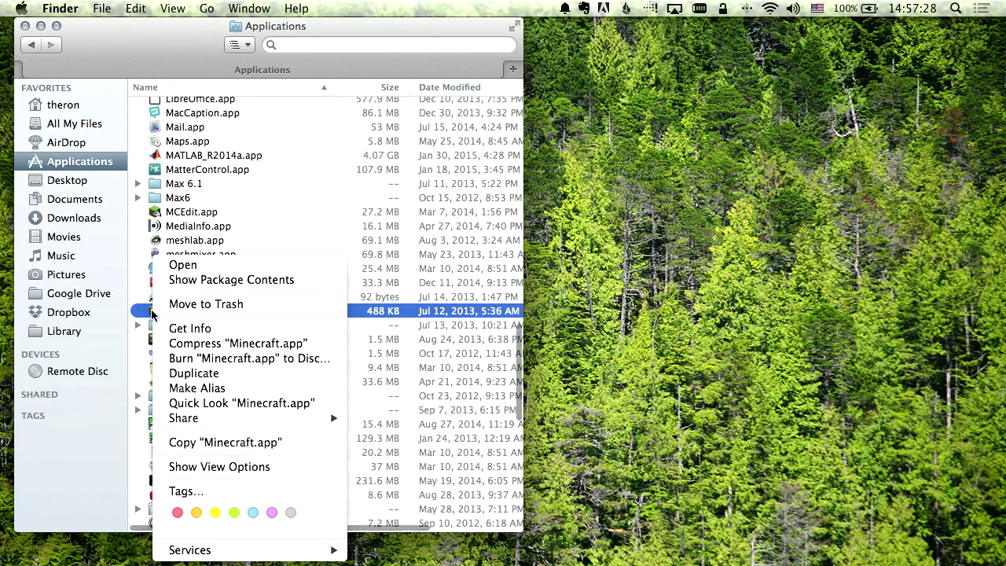
left_click(193, 283)
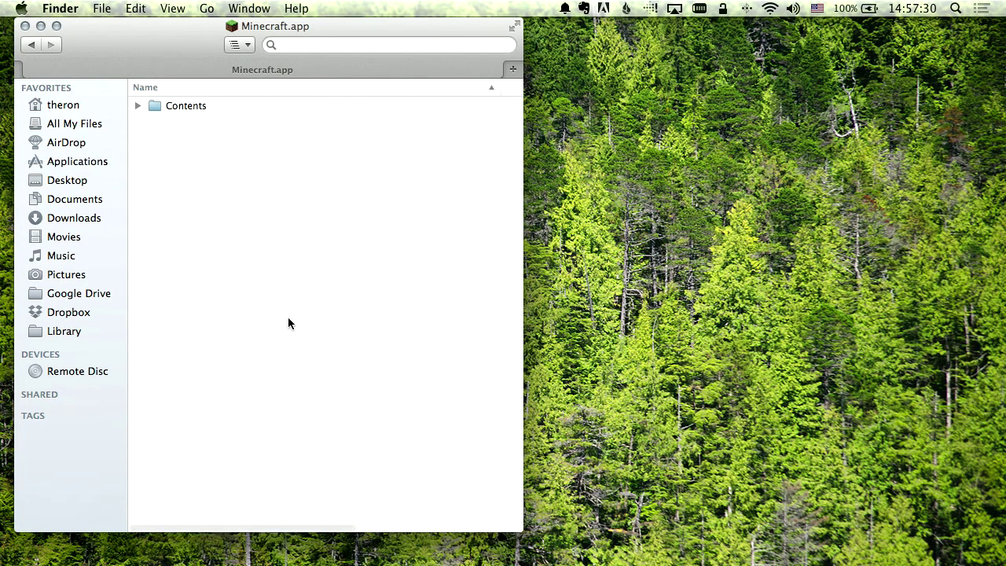
Expand the Contents folder with its Resources, Java and MacOS subfolders to inspect the files inside the package.
left_click(143, 108)
left_click(135, 106)
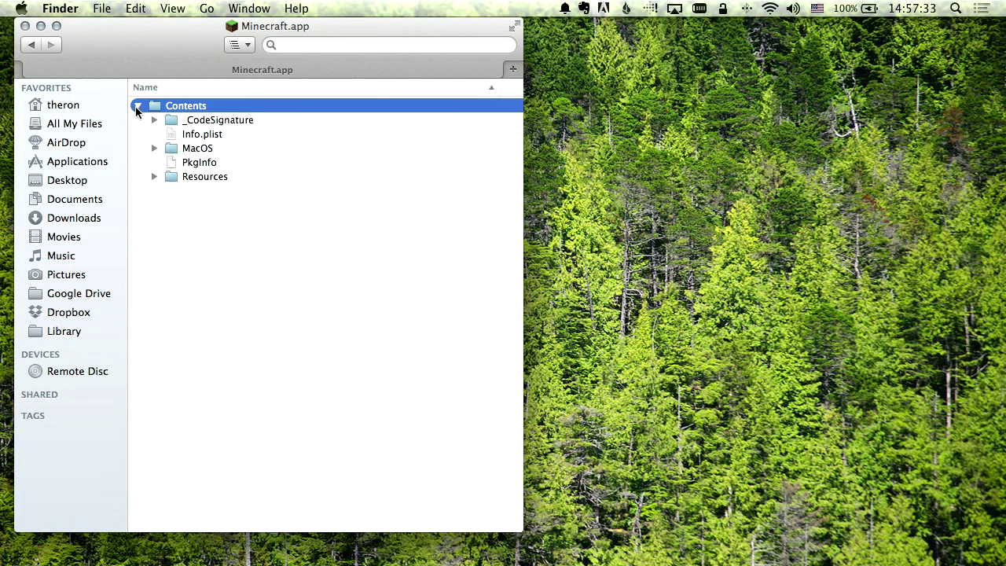
left_click(154, 177)
left_click(171, 220)
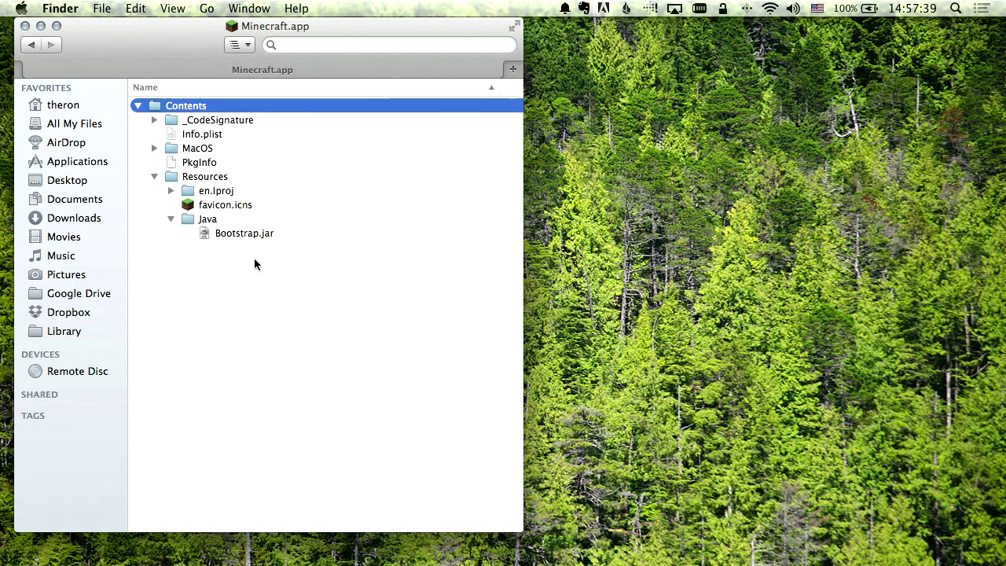
left_click(154, 148)
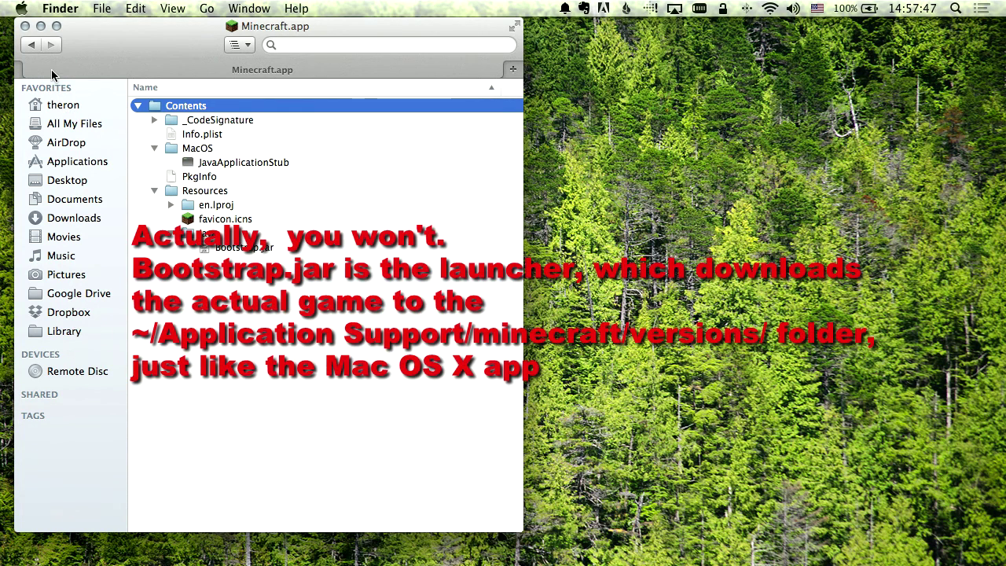
Go back to the java8 folder and select the jre-8u31-macosx-x64.dmg installer.
left_click(32, 45)
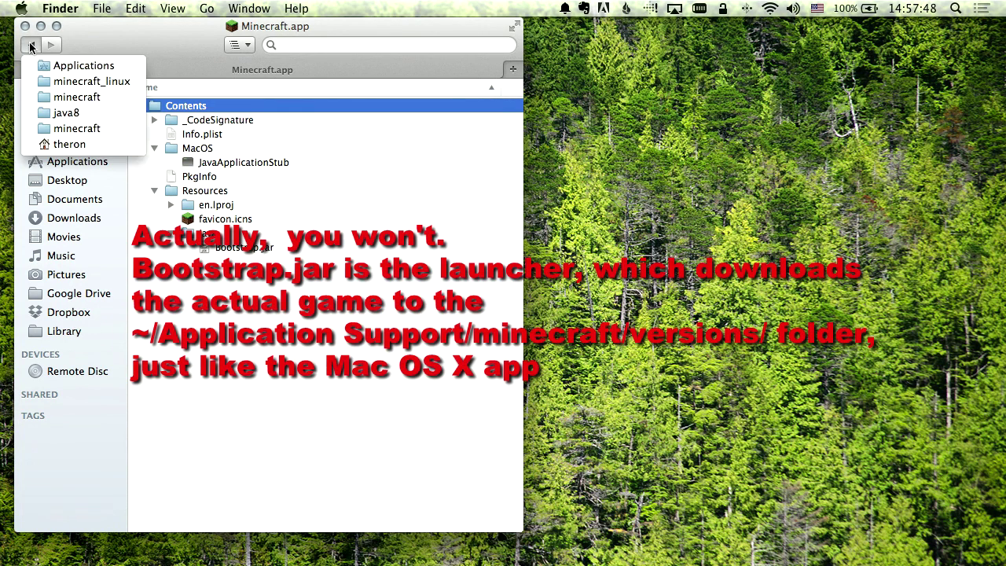
left_click(57, 113)
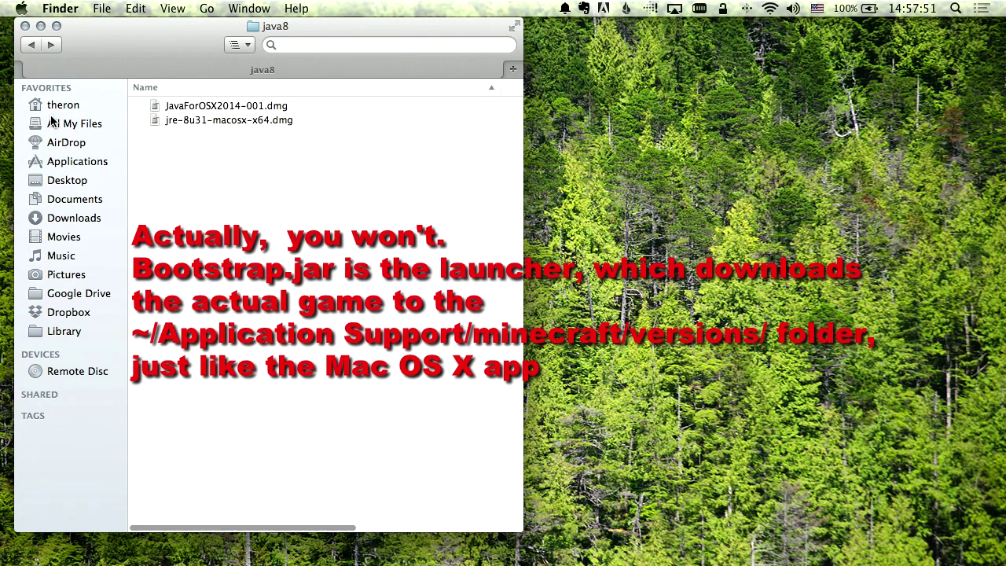
left_click(32, 45)
left_click(51, 44)
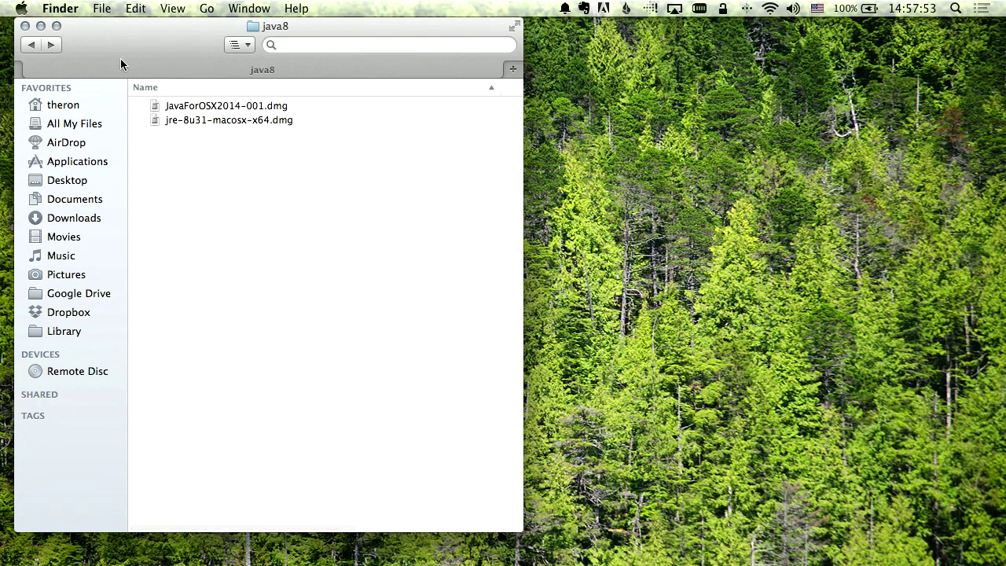
left_click(161, 119)
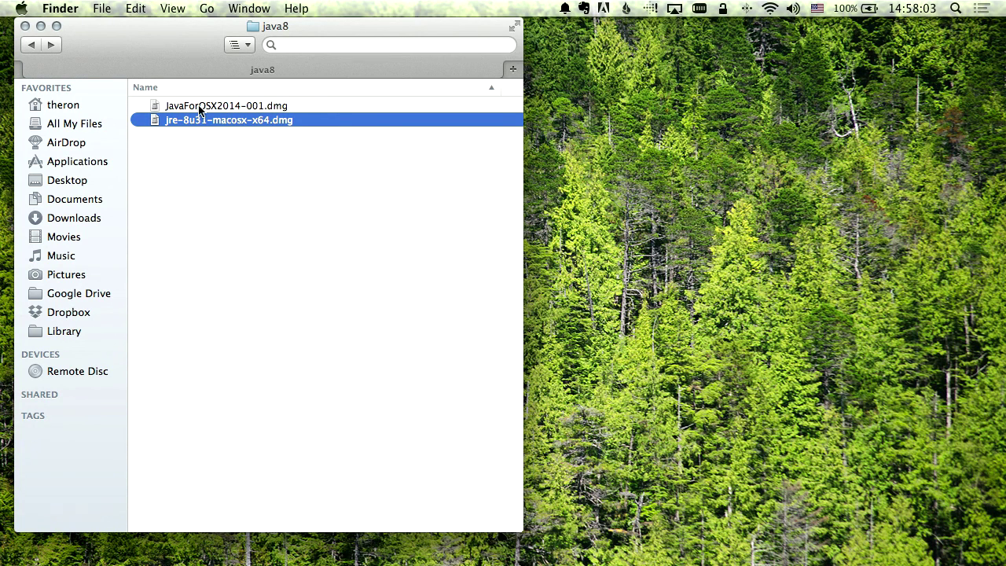
Run Minecraft.jar from the minecraft_linux folder and start the game from the launcher.
left_click(31, 45)
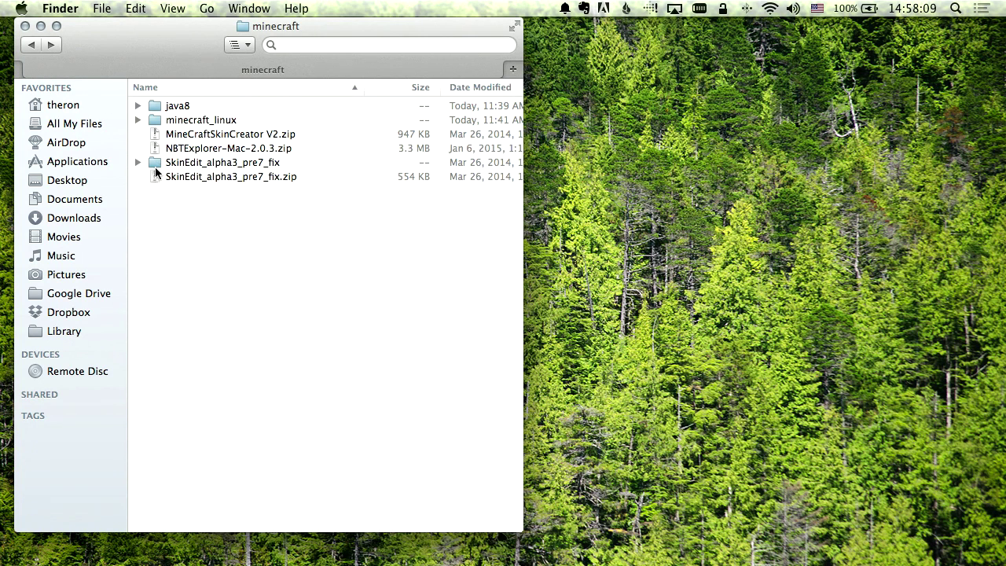
double_click(156, 123)
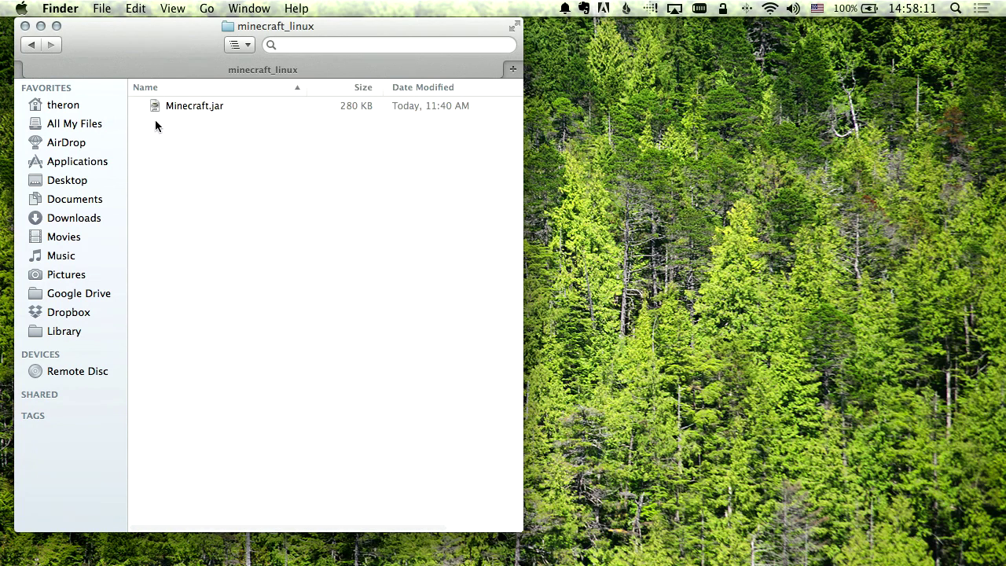
double_click(155, 107)
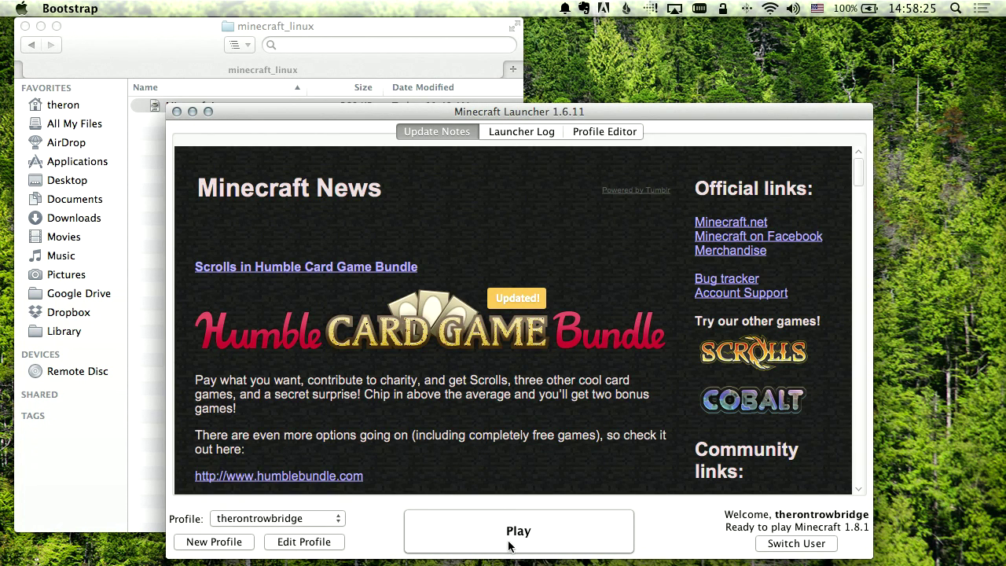
left_click(509, 545)
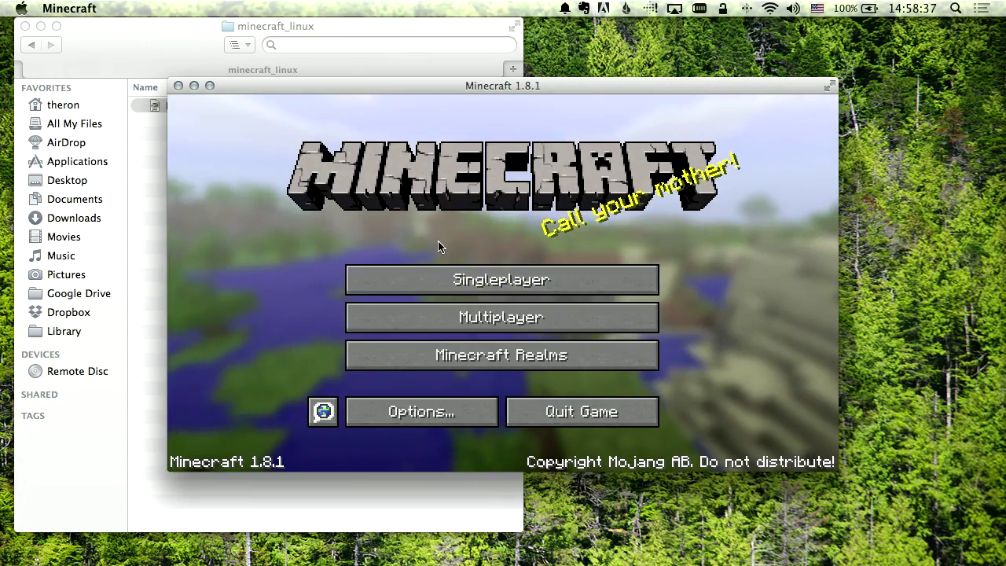
Switch the game to full screen and join the LAN Party server from the multiplayer list.
left_click(829, 83)
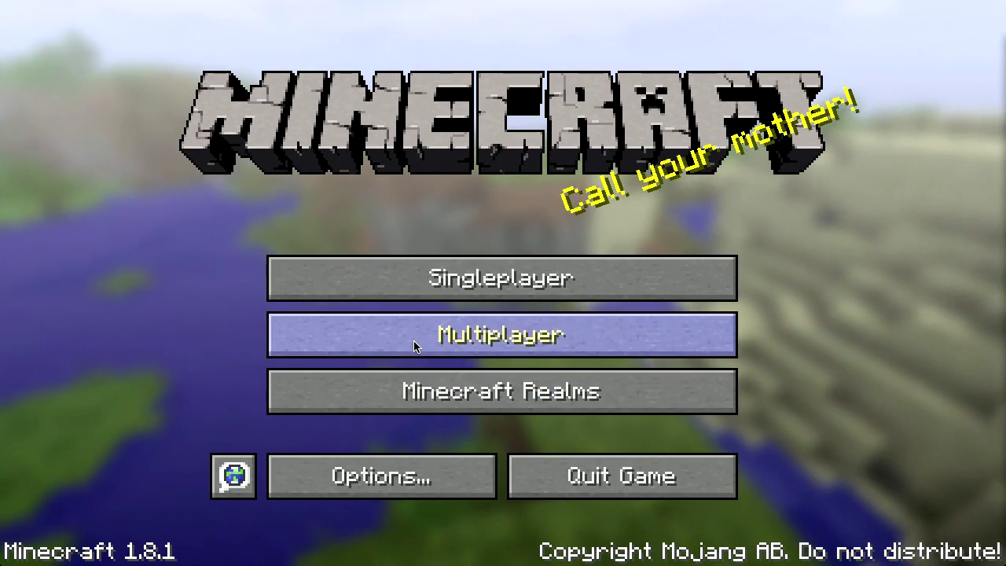
left_click(415, 343)
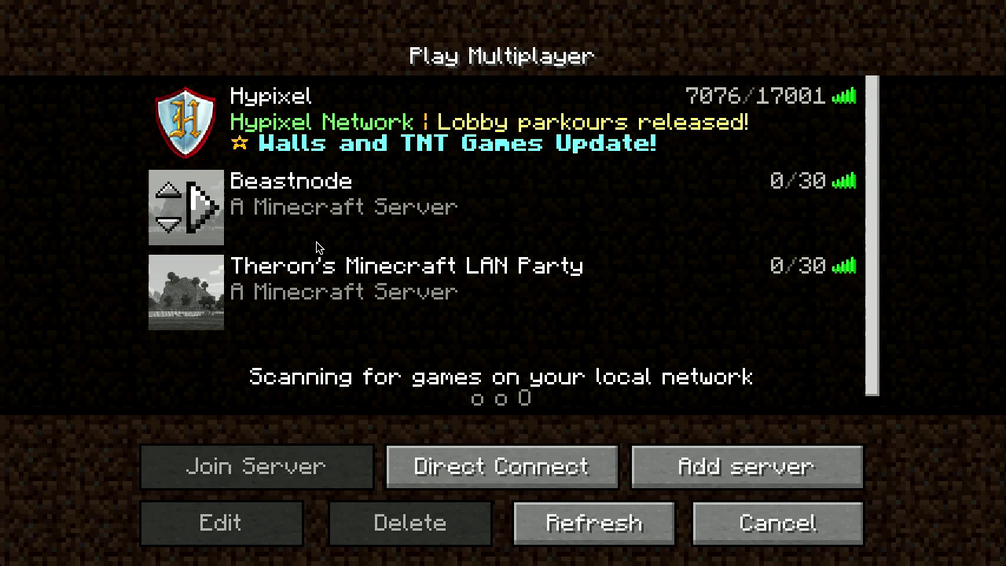
double_click(318, 277)
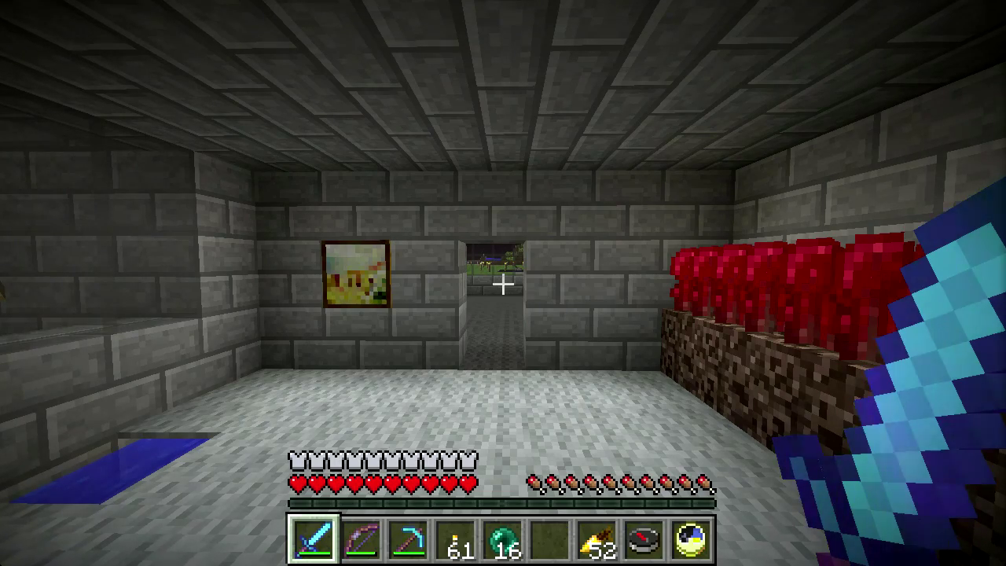
Show the debug overlay to check which Java version the game runs on, and hide it again.
key("F3")
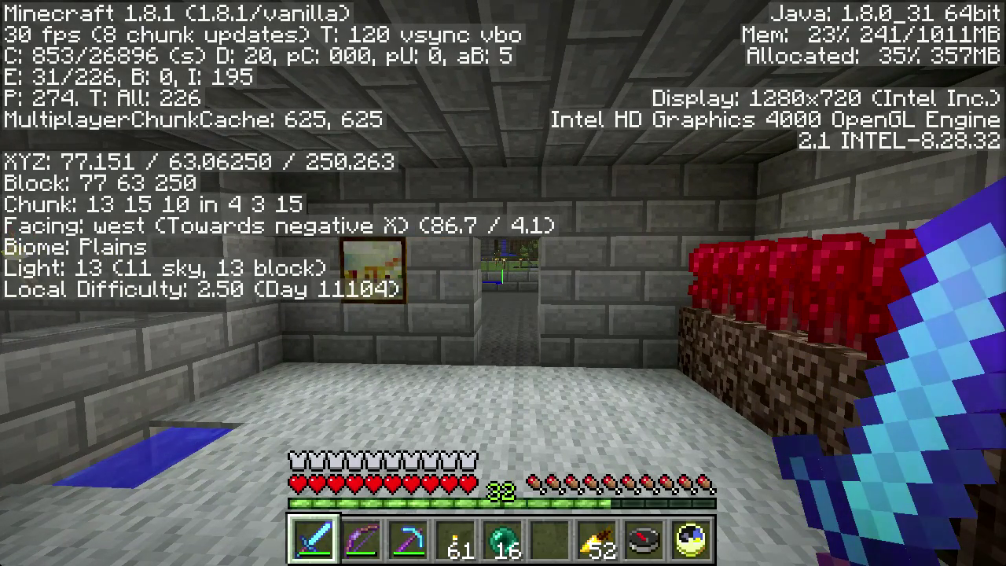
key("F3")
Walk out of the nether wart room and tour the stone house's main hall, windows and storage hallway.
key("w")
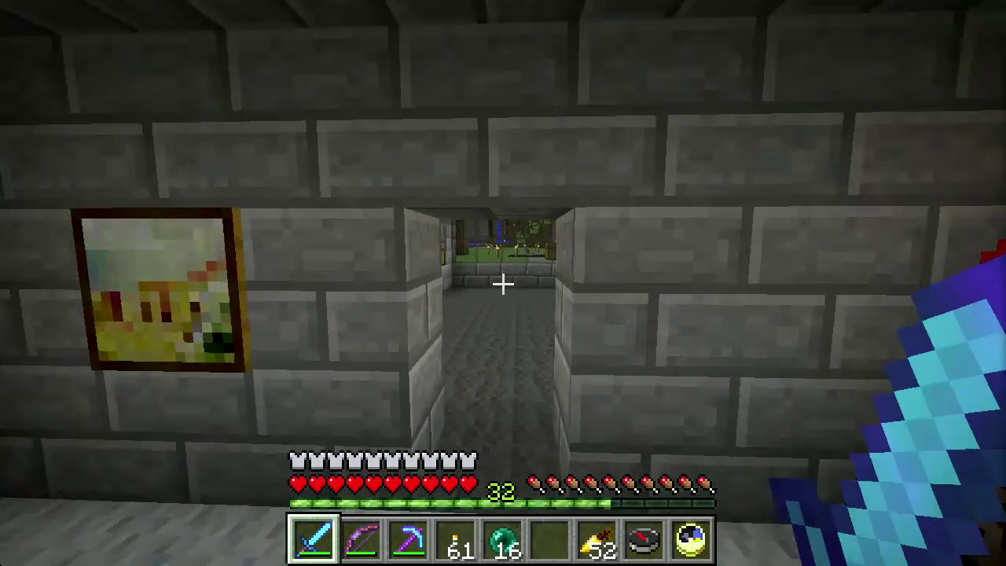
key("w")
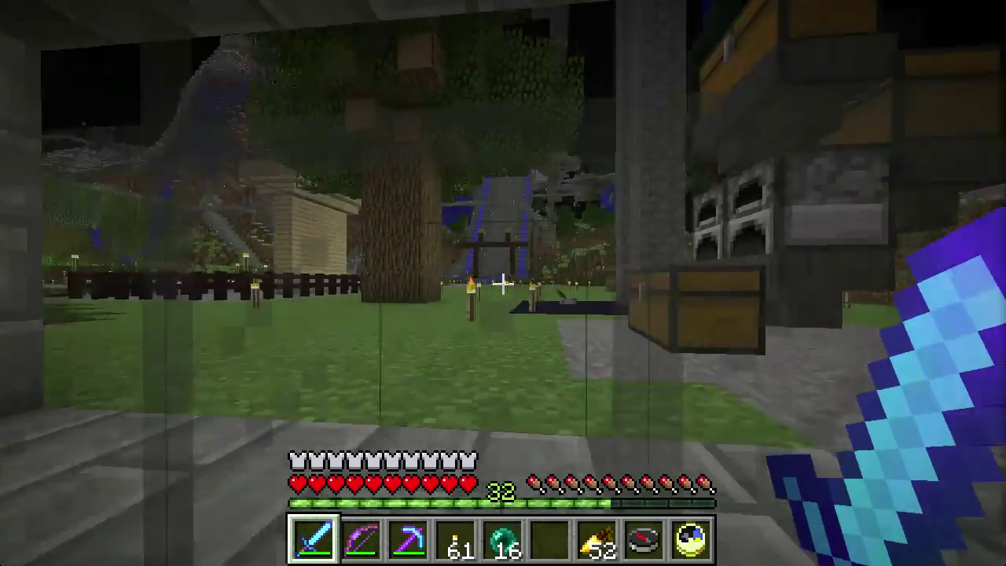
mouse_move(503, 282)
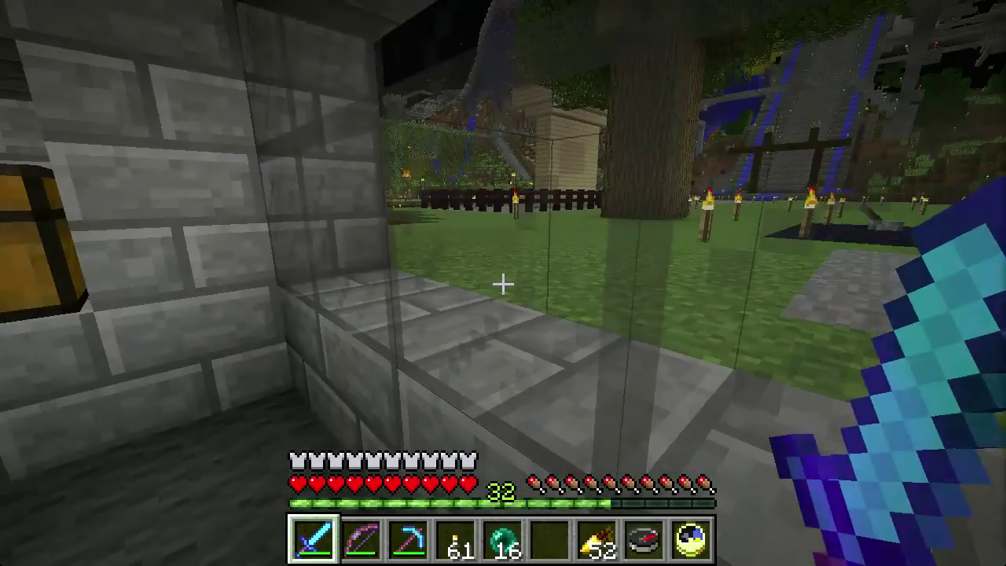
key("w")
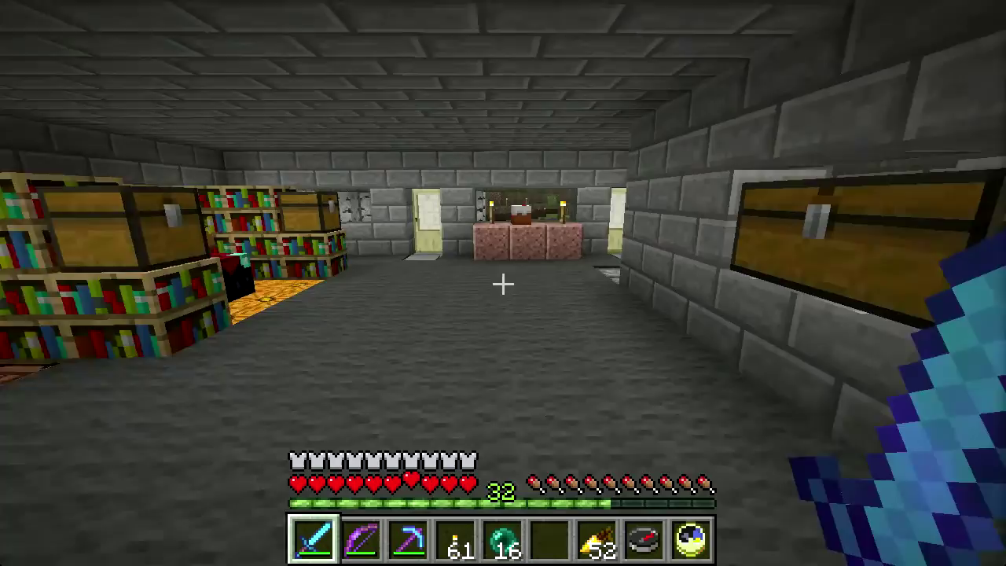
key("w")
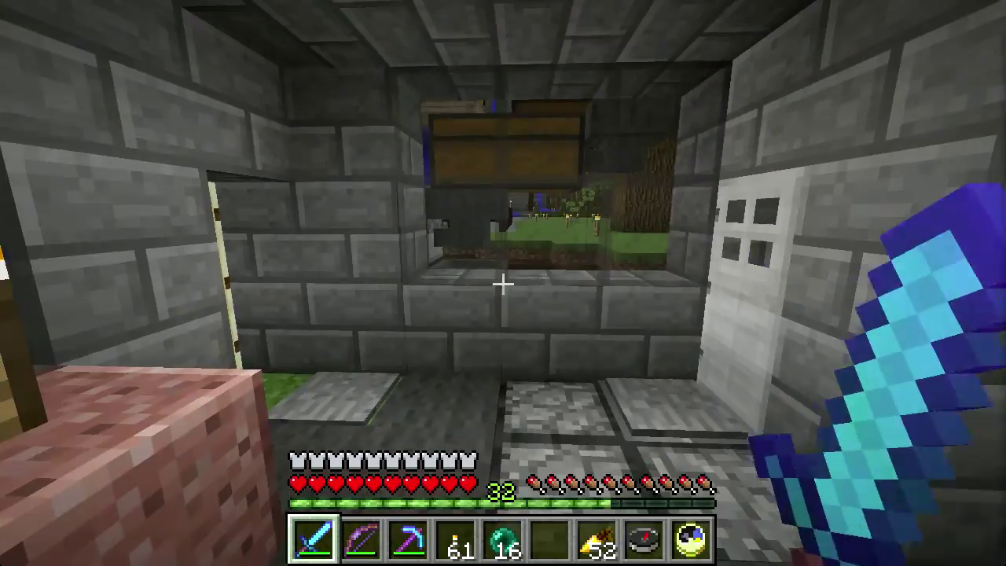
key("w")
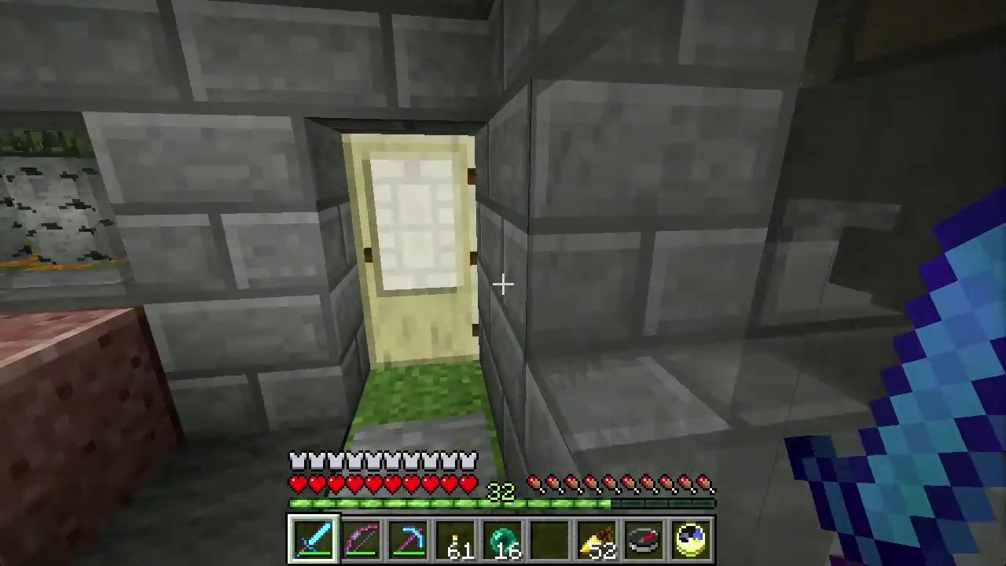
key("w")
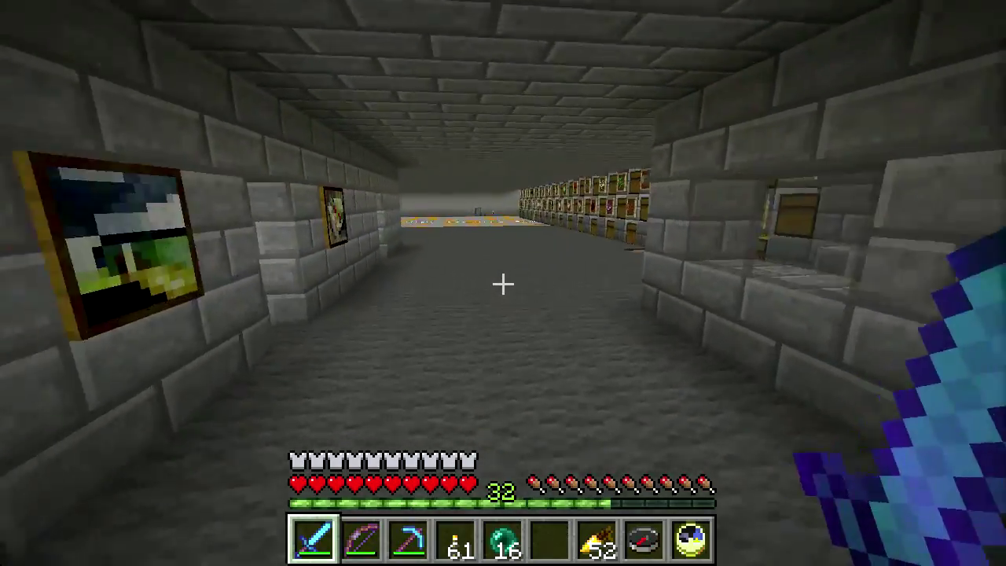
key("w")
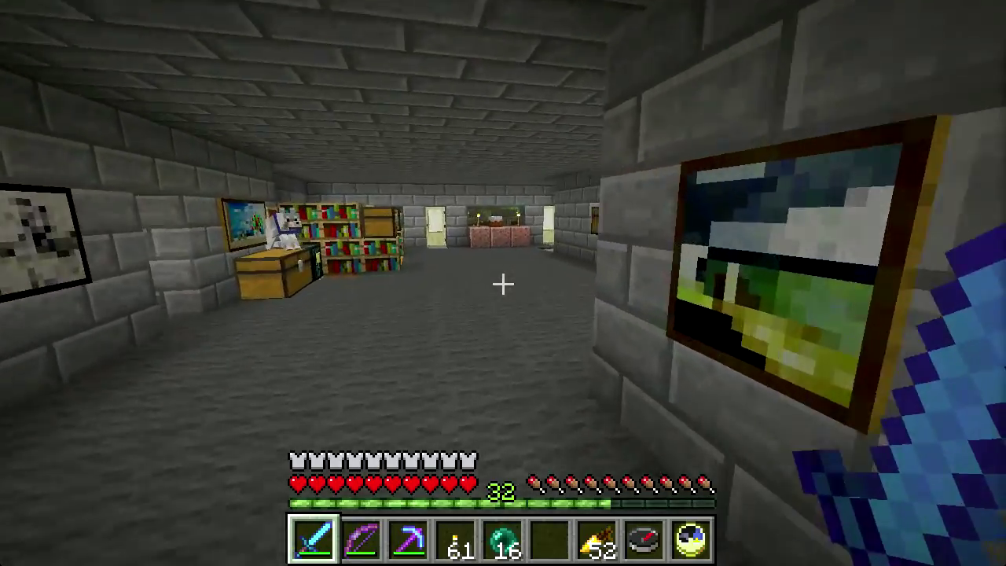
Leave the house through the birch door and walk out onto the torch-lit grass field.
key("w")
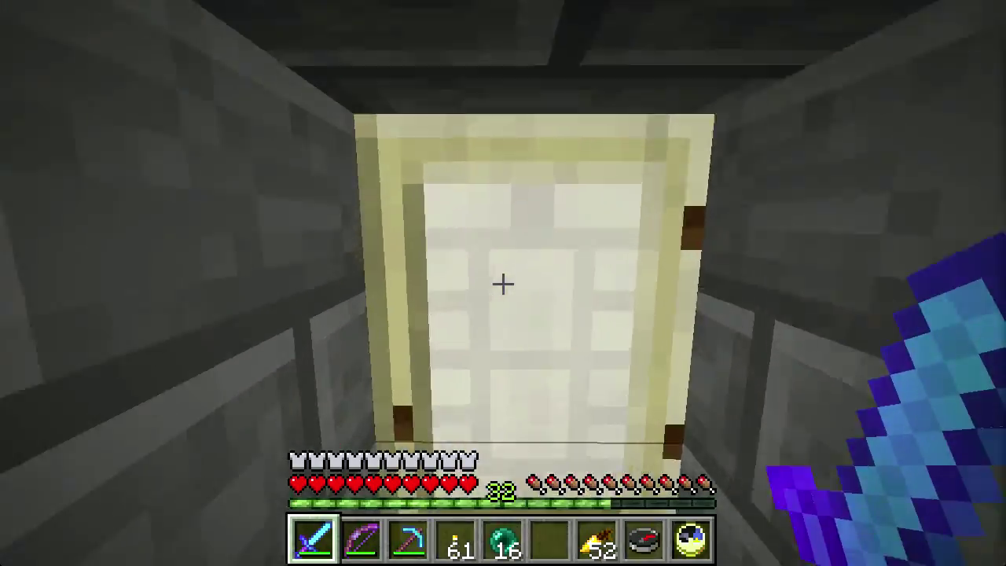
right_click(503, 284)
key("w")
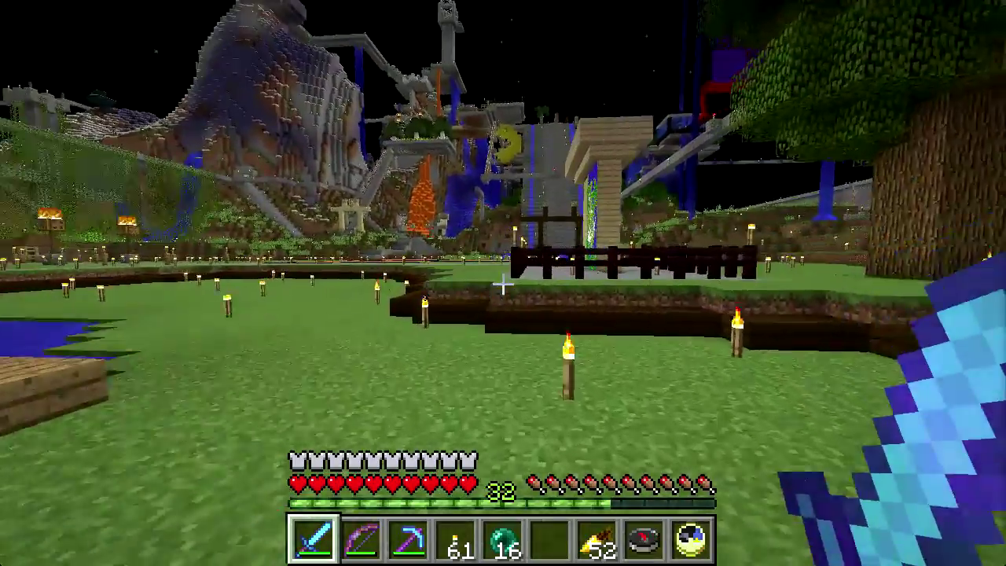
key("w")
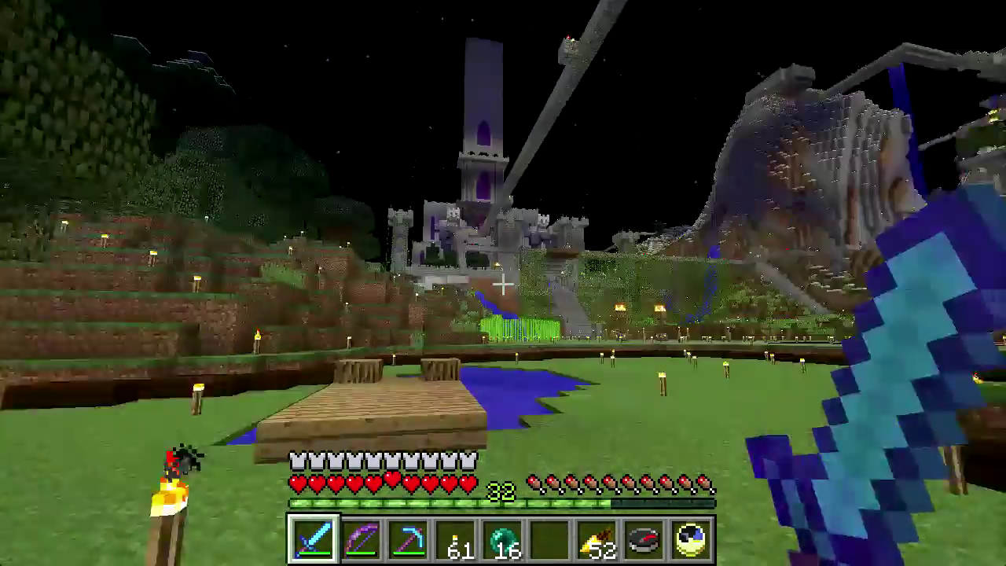
Turn on the debug overlay and move across the field to examine the frame rate with the distant builds in view.
key("F3")
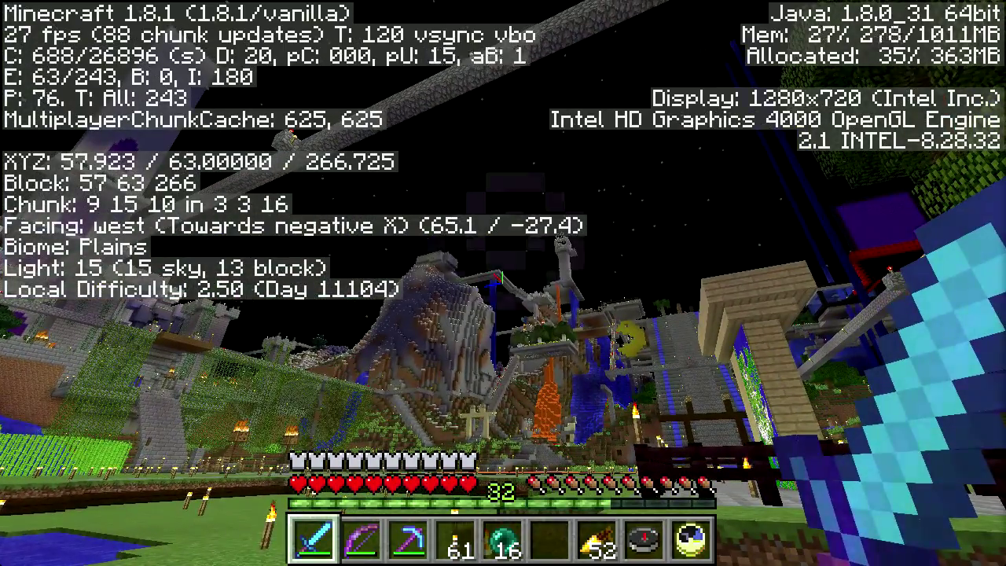
key("w")
key("a")
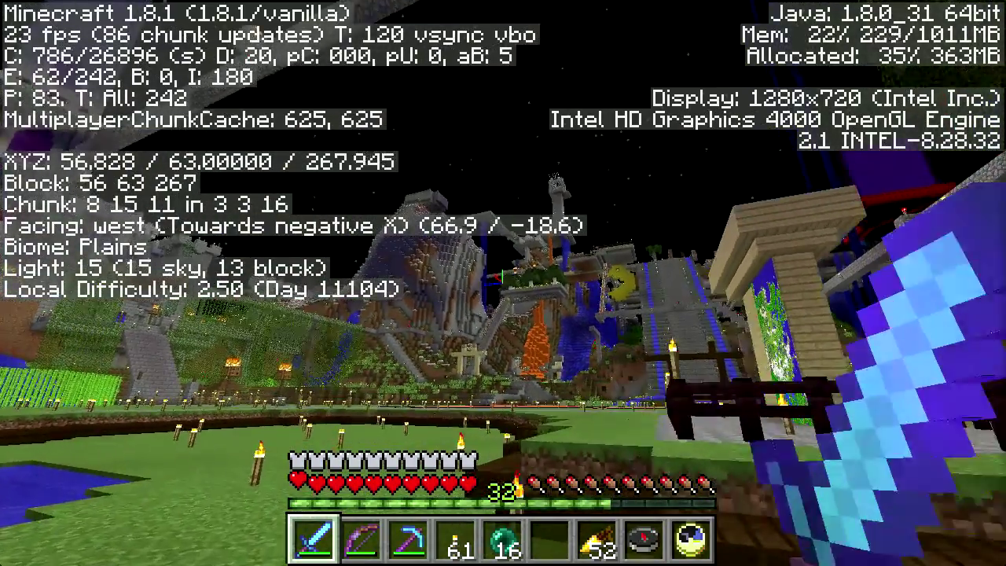
key("w")
key("a")
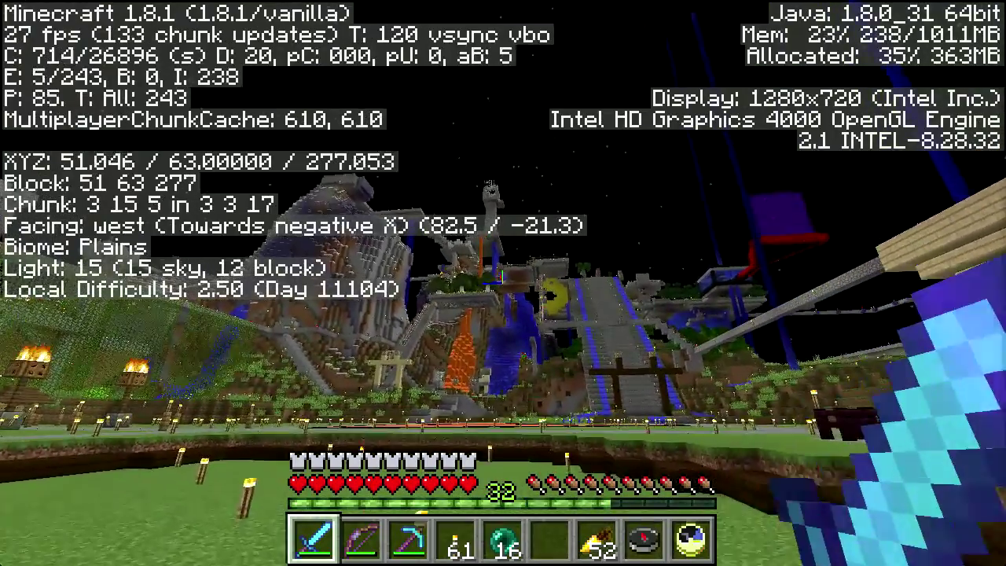
key("w")
key("a")
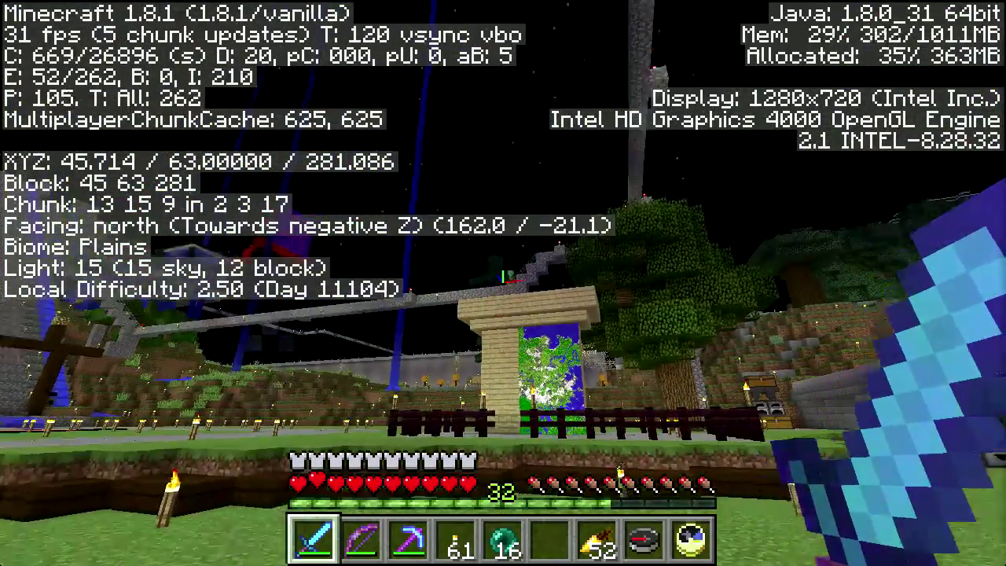
Equip the bow, shoot at the creeper on the raised cobblestone walkway, and switch back to the diamond sword.
key("2")
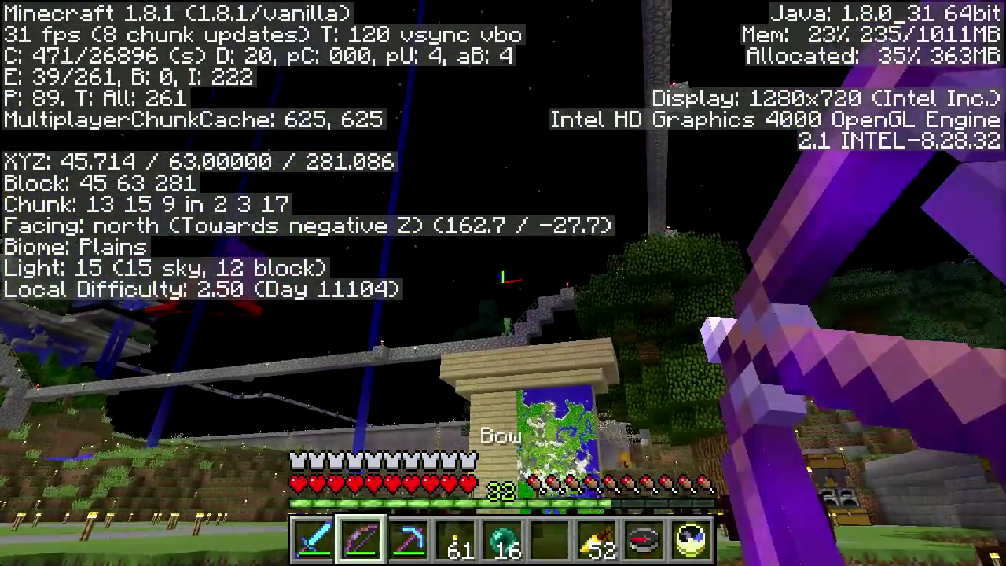
right_click(503, 279)
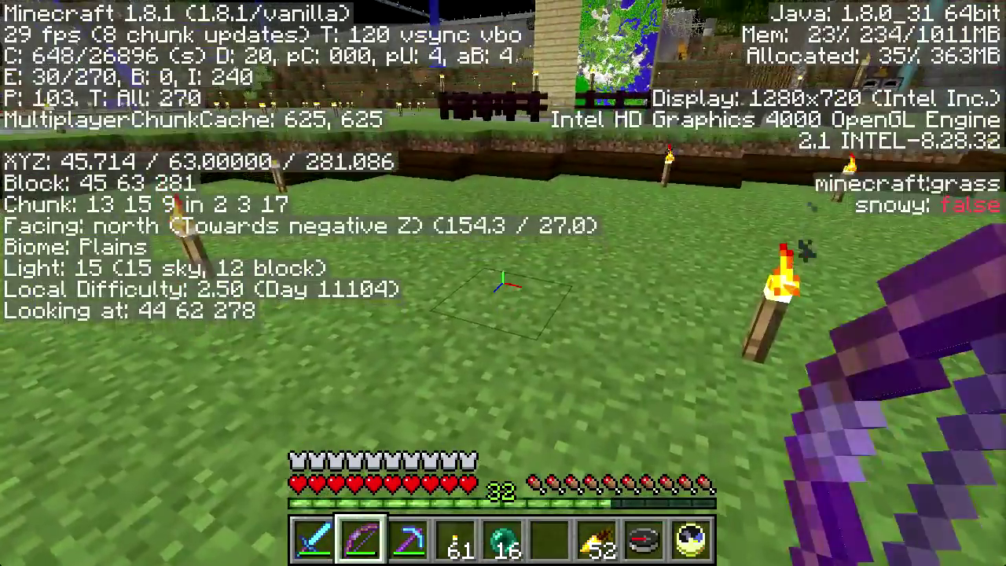
key("1")
Walk north past the fenced map display to the foot of the grassy terraces by the tall tree.
key("a")
key("w")
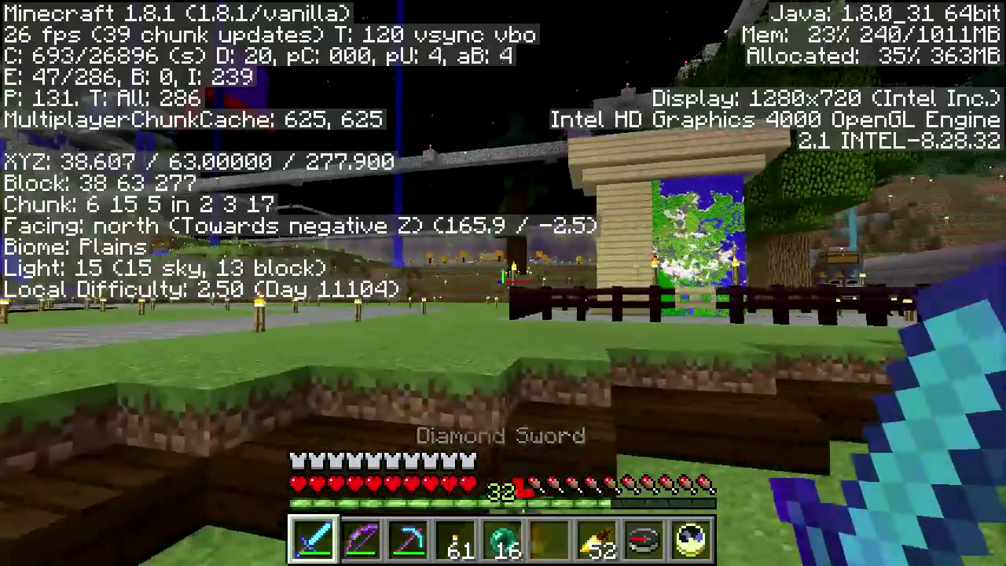
key("w")
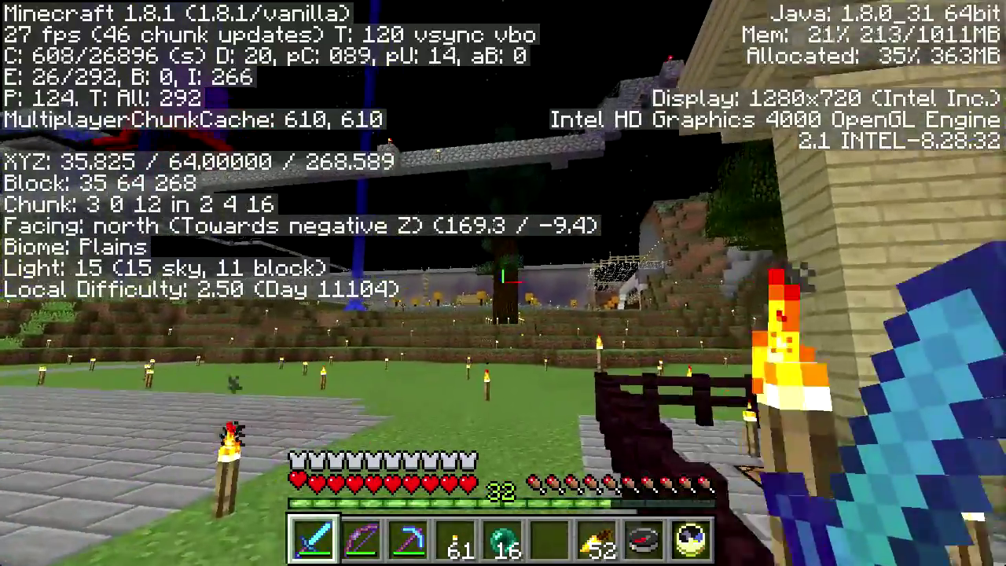
key("w")
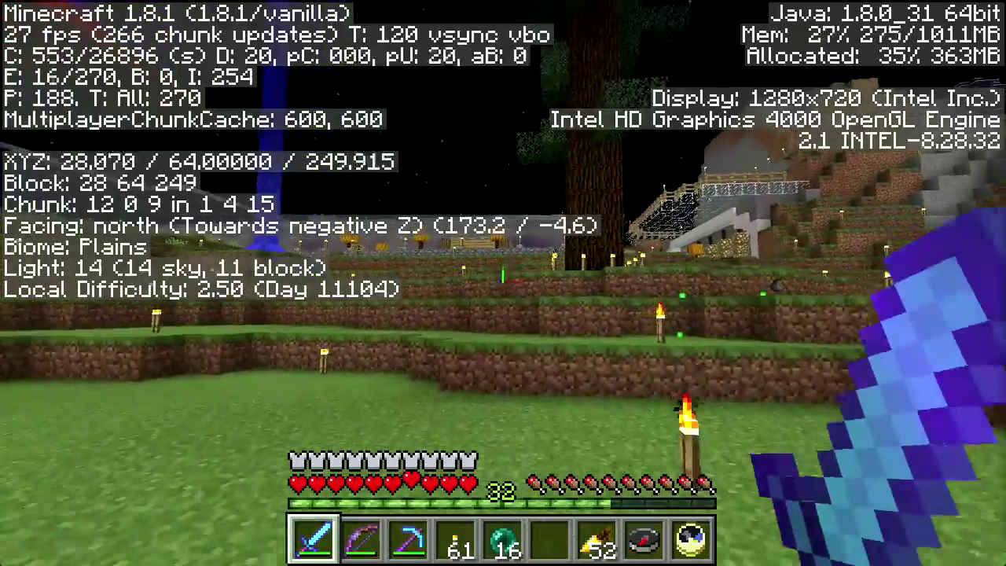
key("w")
key("w")
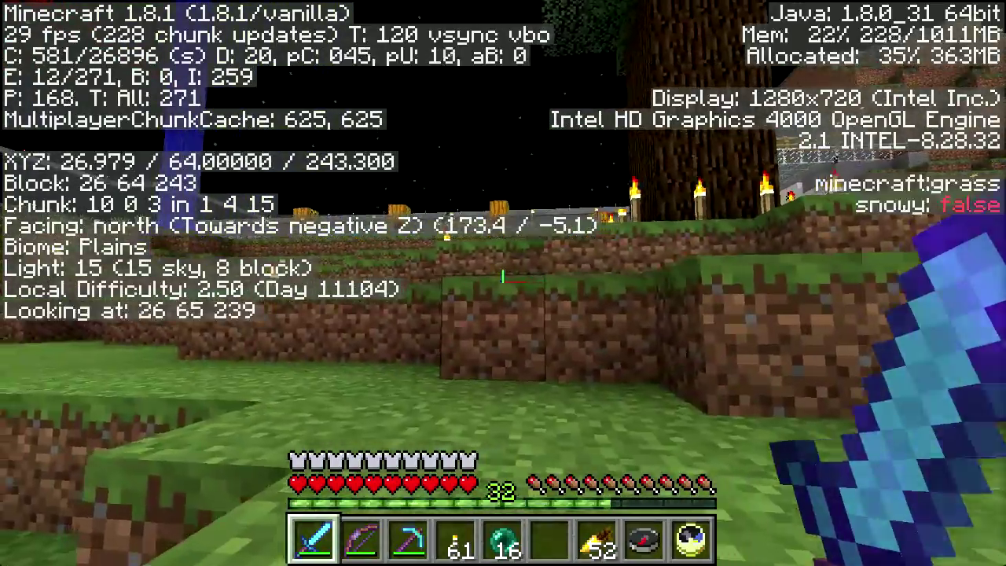
Jump up the grass terraces to the cobblestone wall around the pumpkin-topped posts.
key("w")
key("space")
key("w")
key("space")
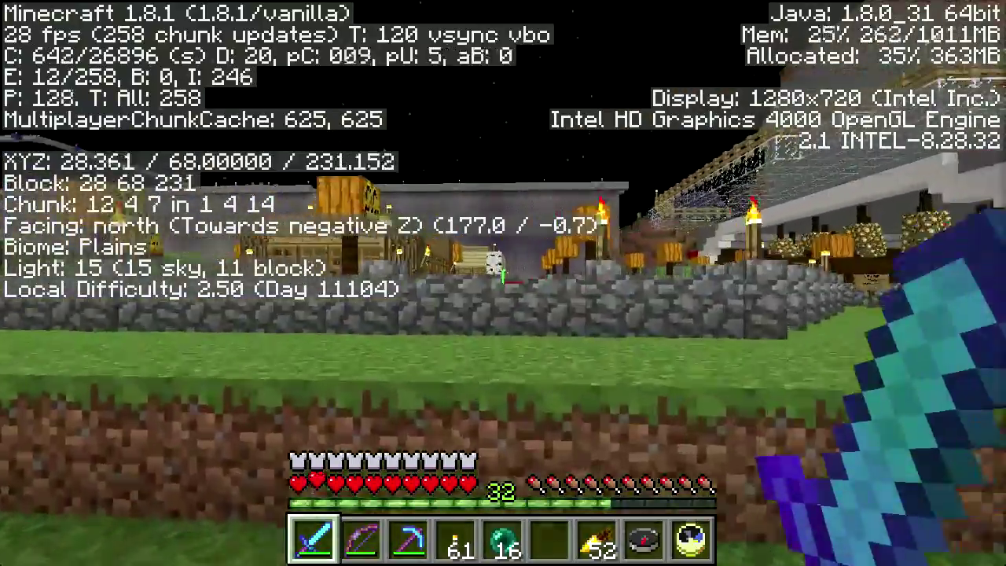
key("w")
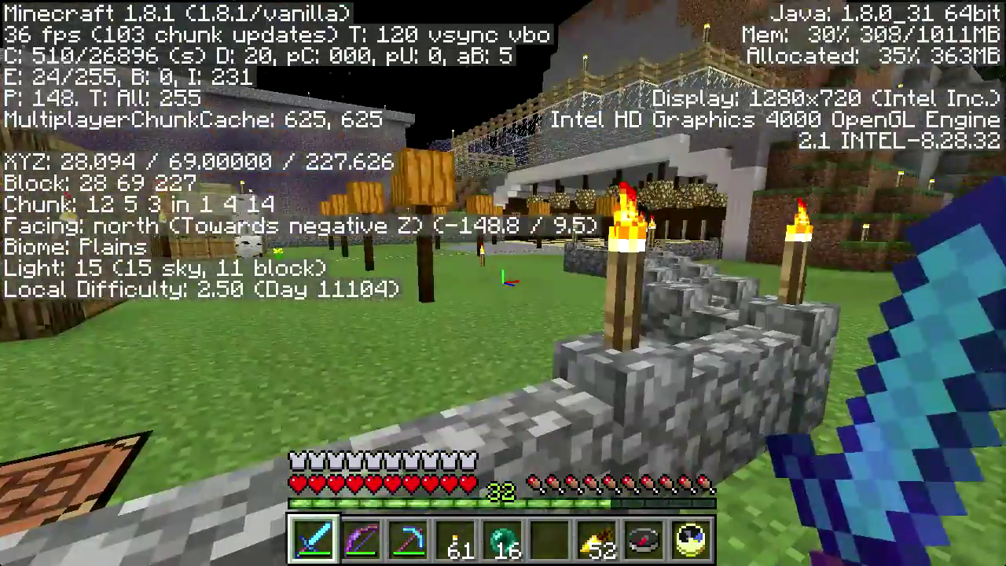
Walk back past the cobblestone pillars and furnaces to the stone house and enter it through the birch door.
key("w")
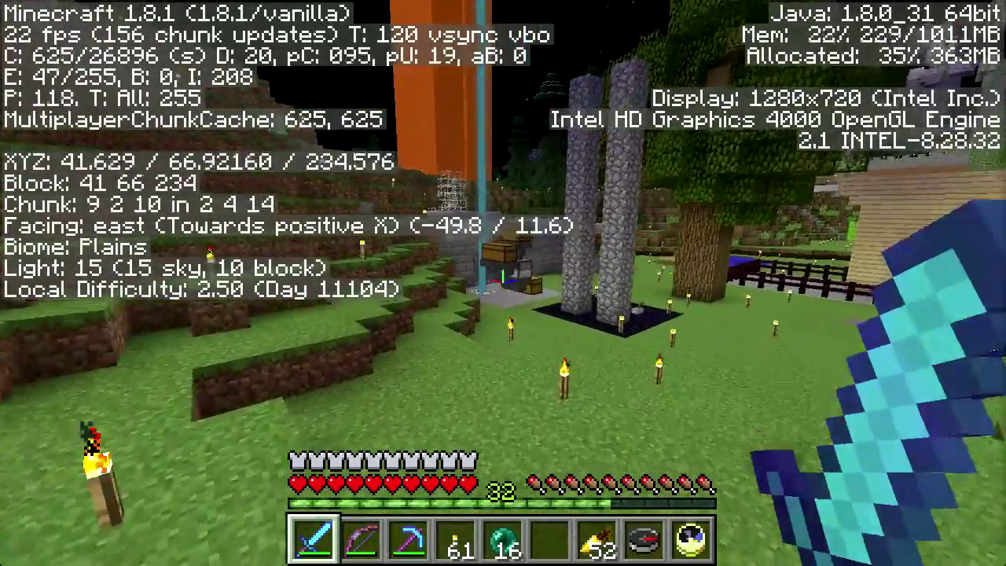
key("w")
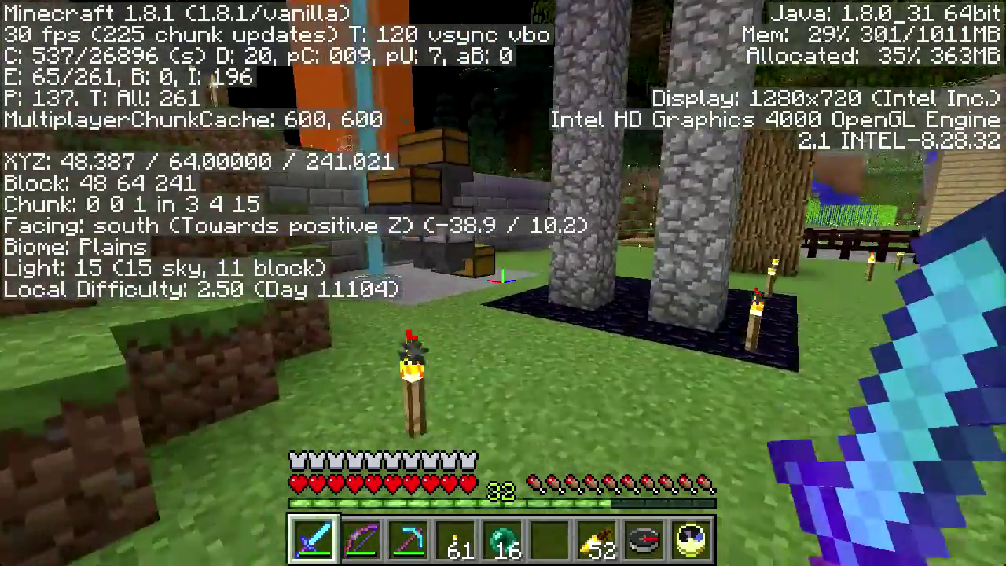
key("w")
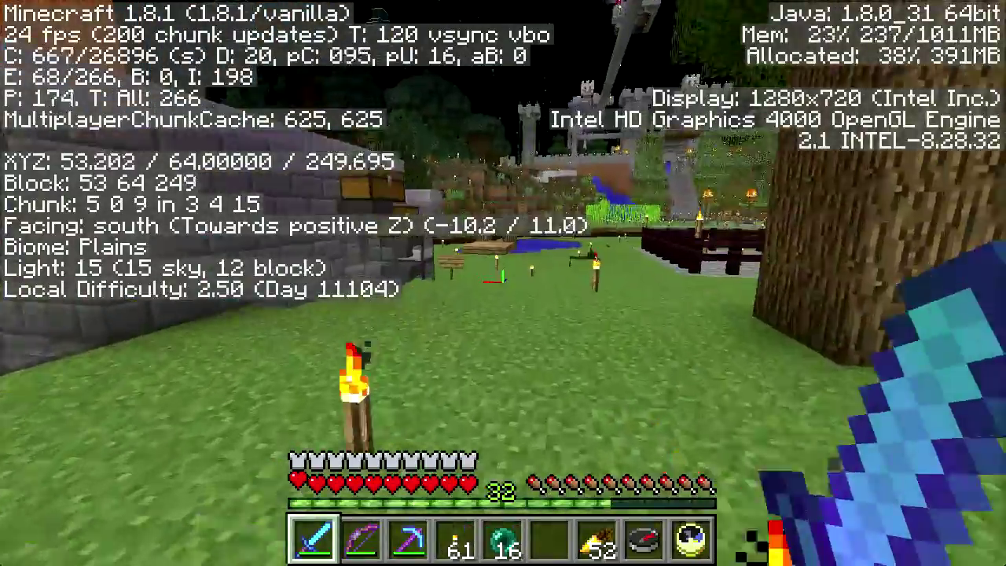
key("w")
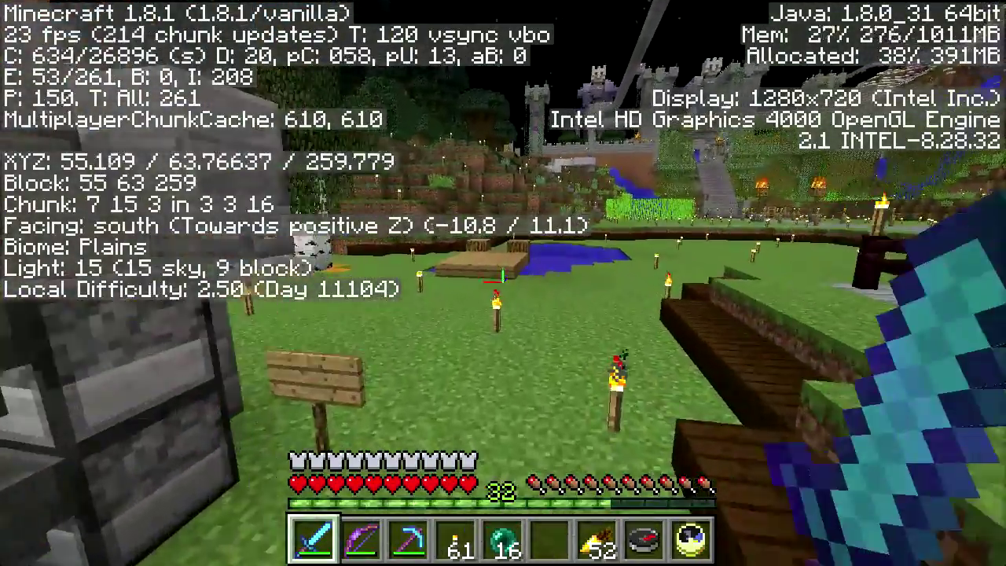
key("w")
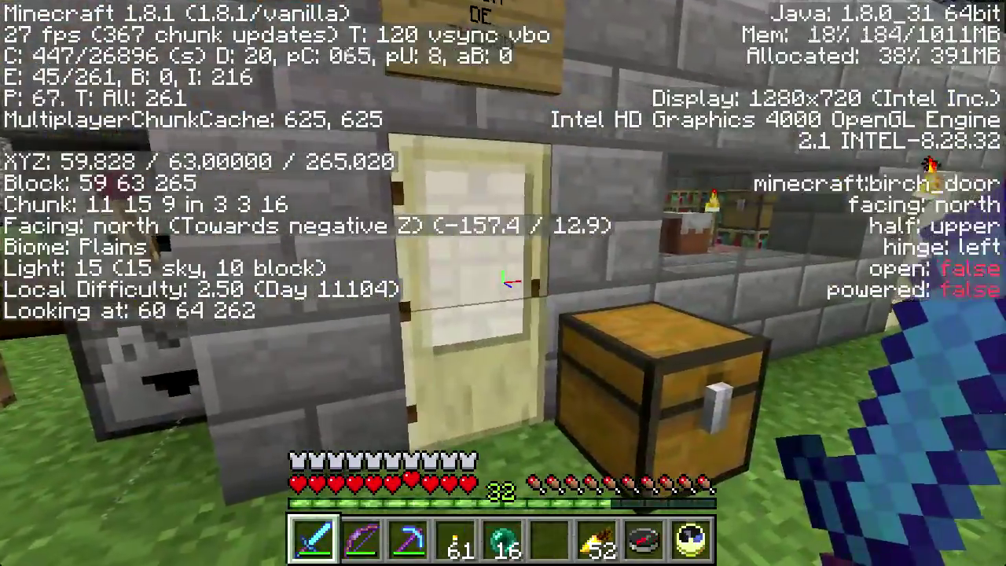
key("w")
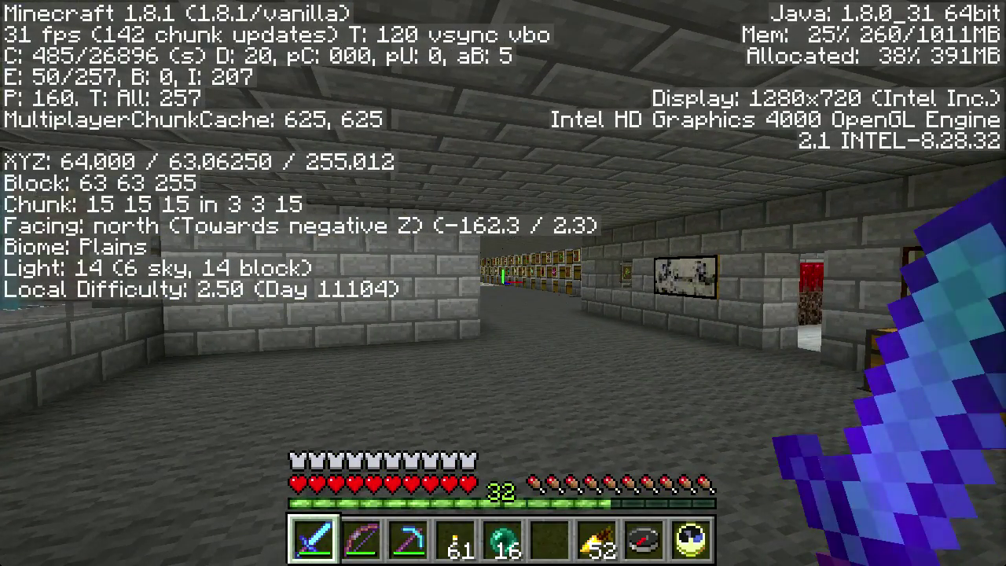
Hide the debug overlay and walk around the stone house's main hall.
key("F3")
key("w")
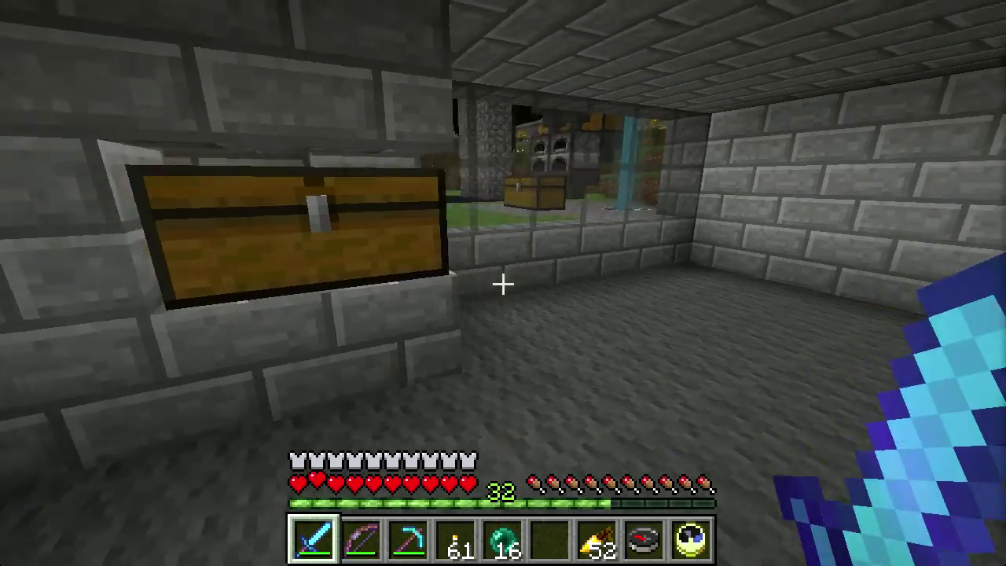
key("w")
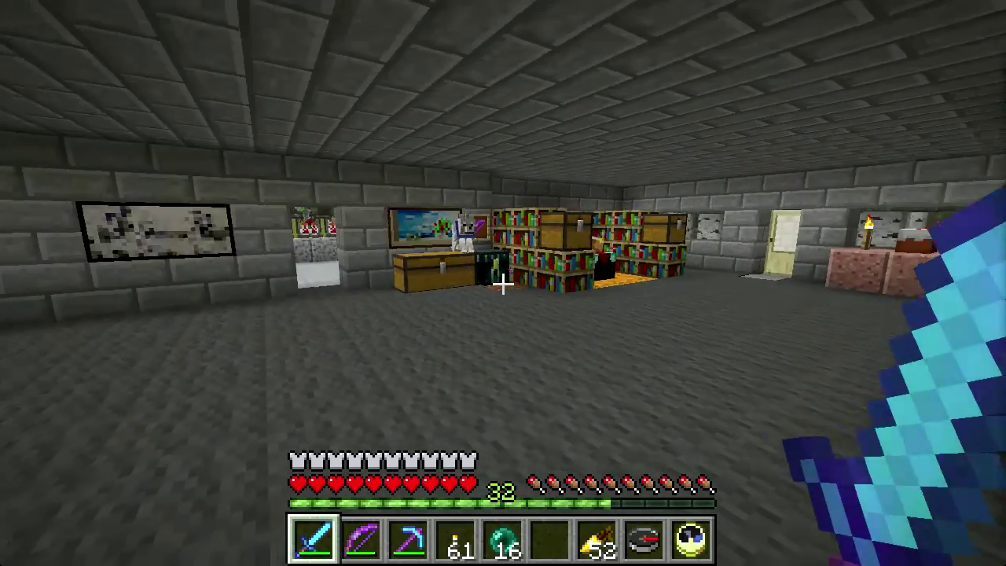
Switch to Finder to view Minecraft.jar in the minecraft_linux folder and return to Minecraft.
key("super+Tab")
key("super+Tab")
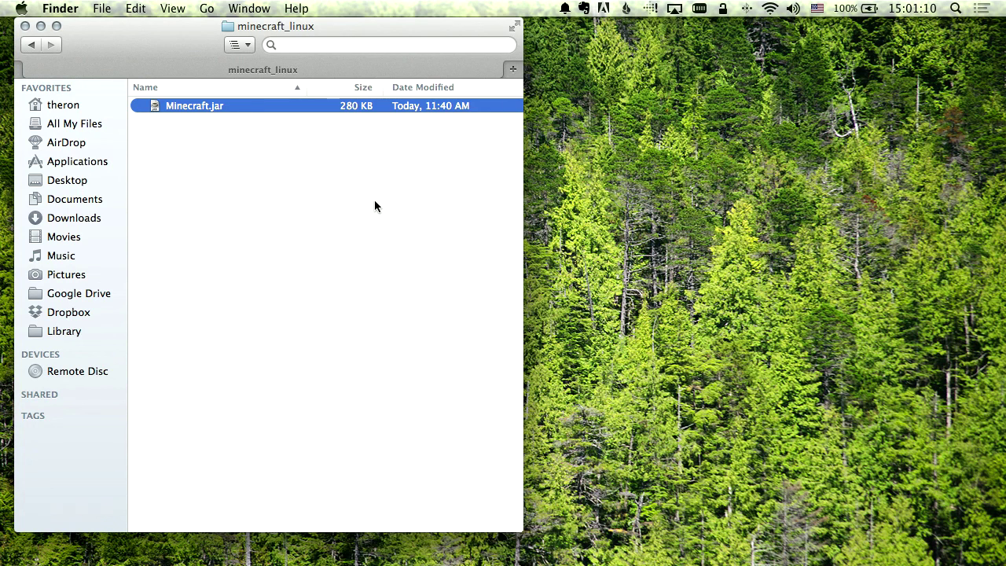
key("super+Tab")
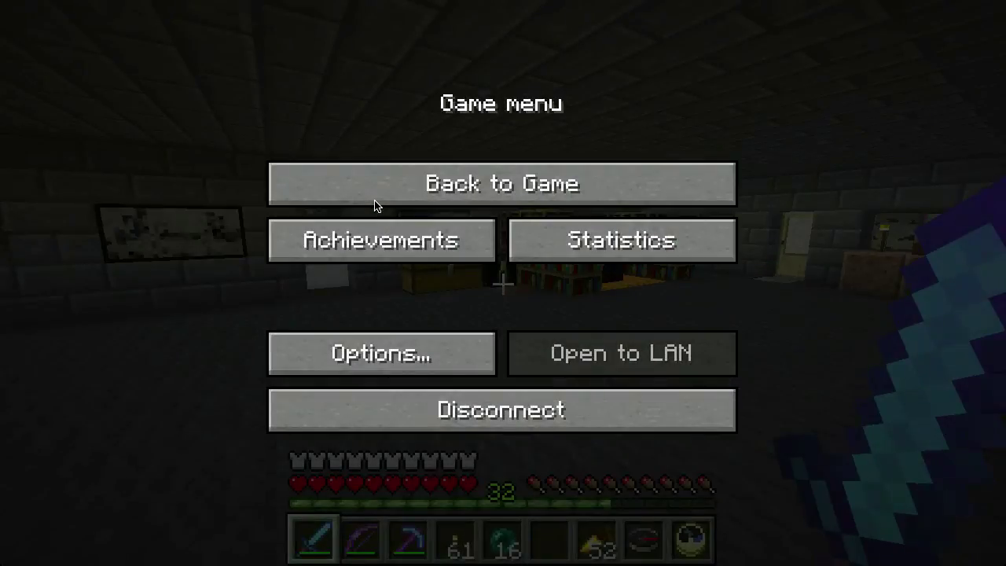
Resume the game, walk from the main hall into the brewing stand room and turn back toward its doorway.
left_click(375, 202)
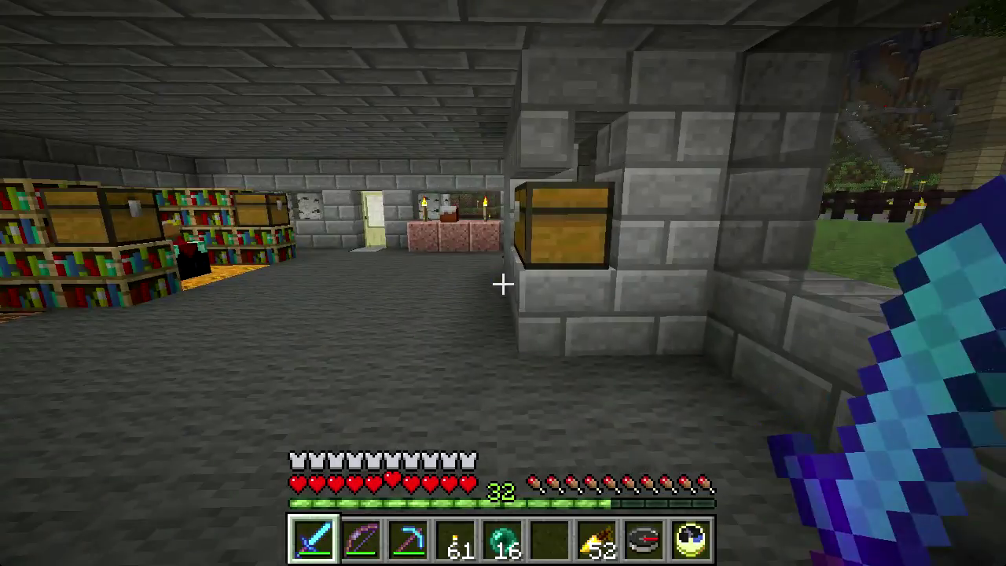
key("w")
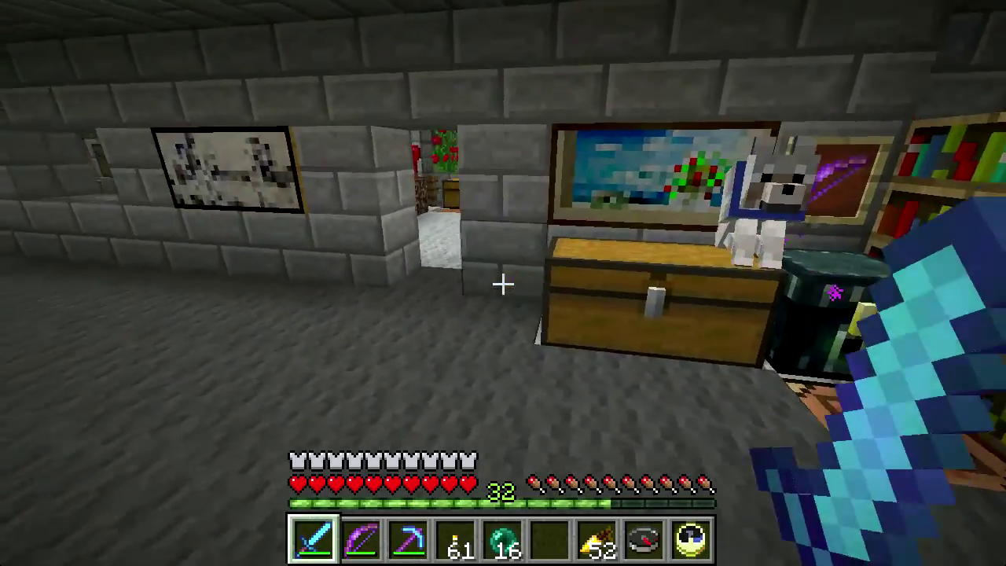
key("w")
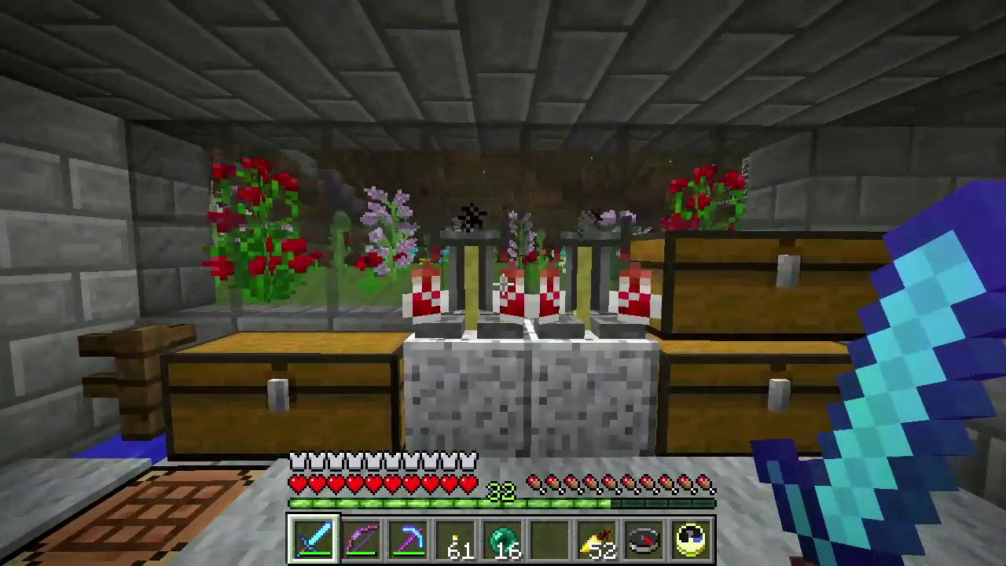
key("w")
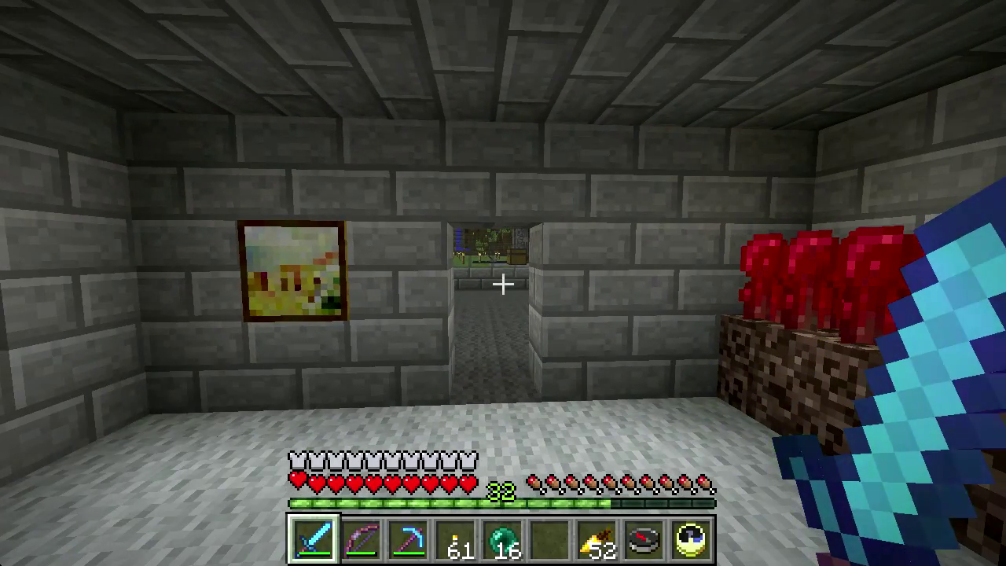